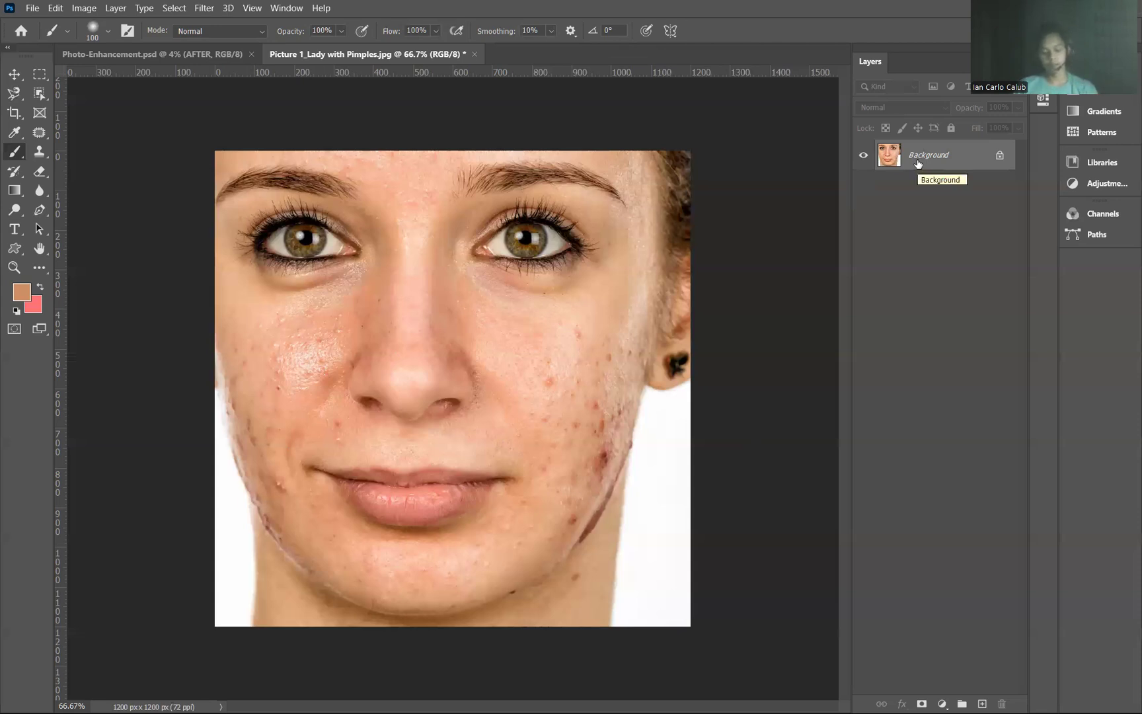
Step: Duplicate the Background layer, invert the copy's colours and set its blend mode to Vivid Light
{"action": "key", "text": "ctrl+j"}
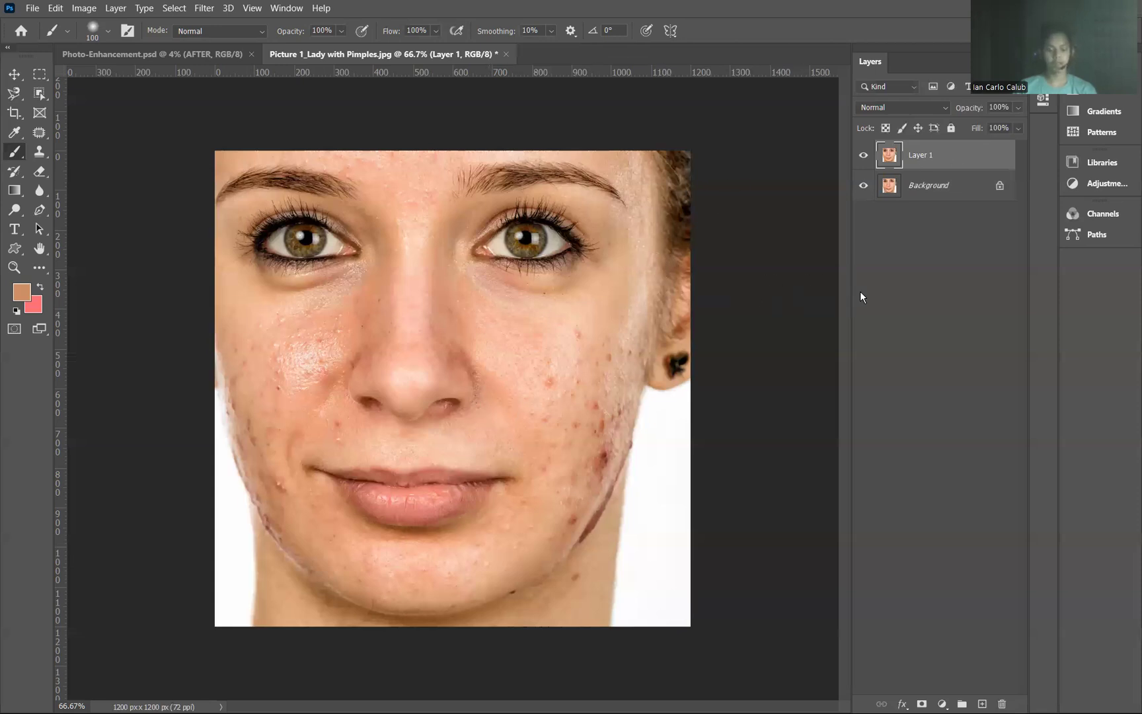
{"action": "key", "text": "ctrl+i"}
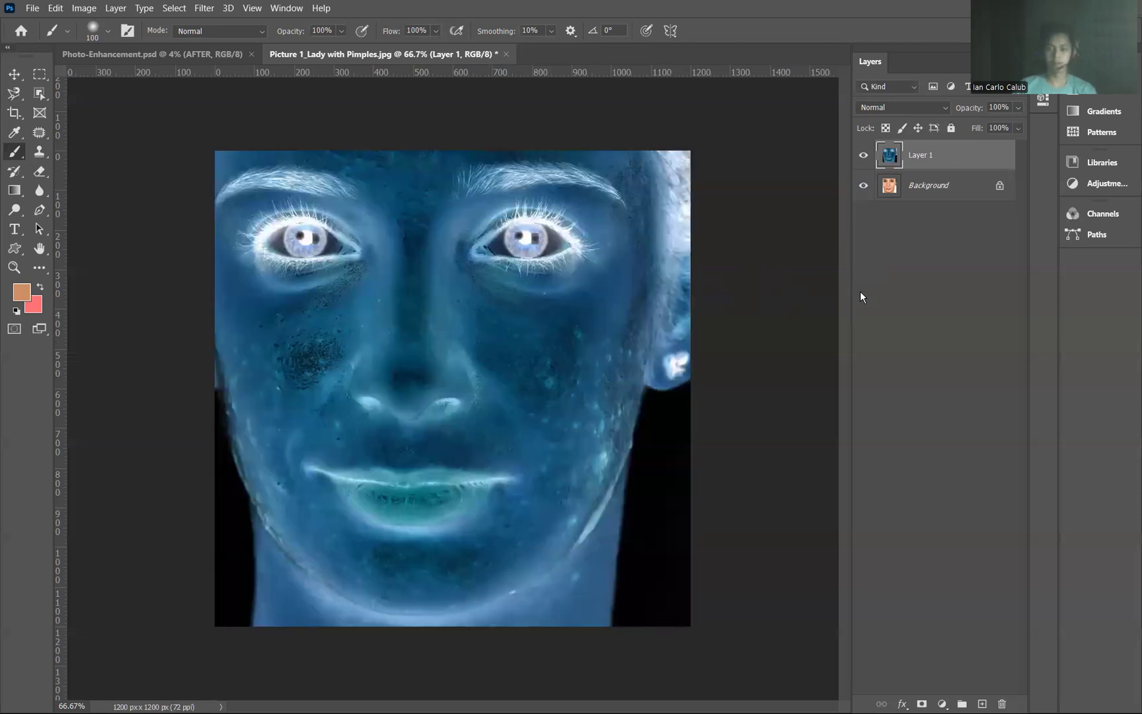
{"action": "left_click", "coordinate": [910, 107]}
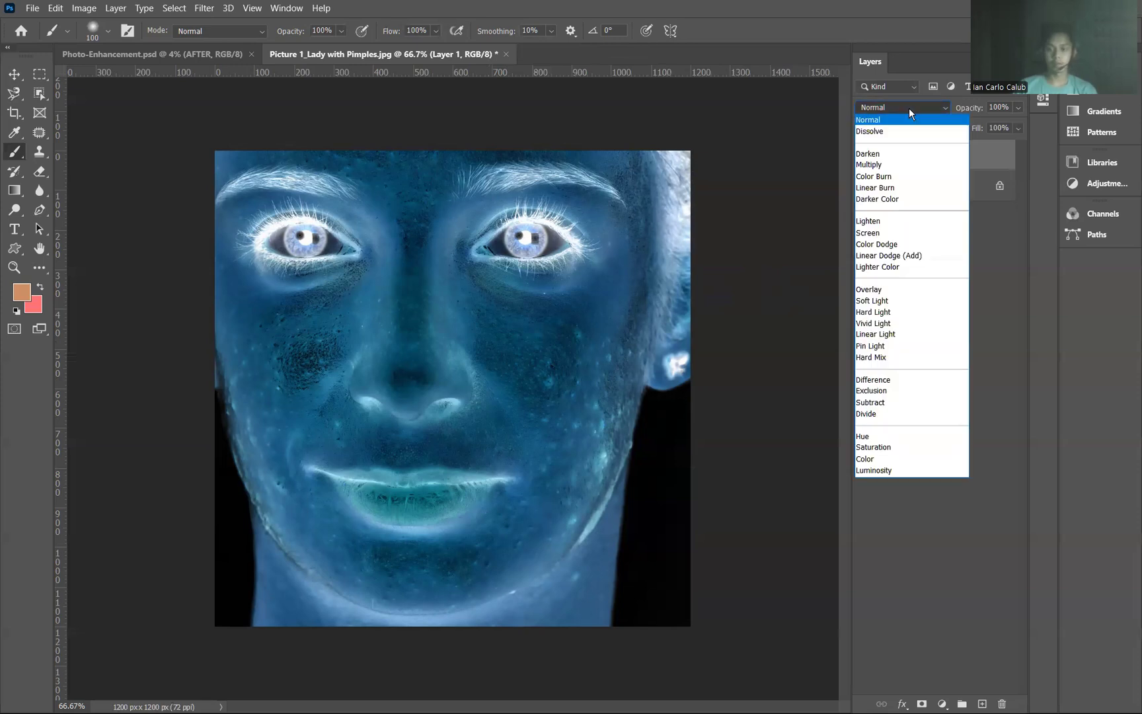
{"action": "left_click", "coordinate": [876, 324]}
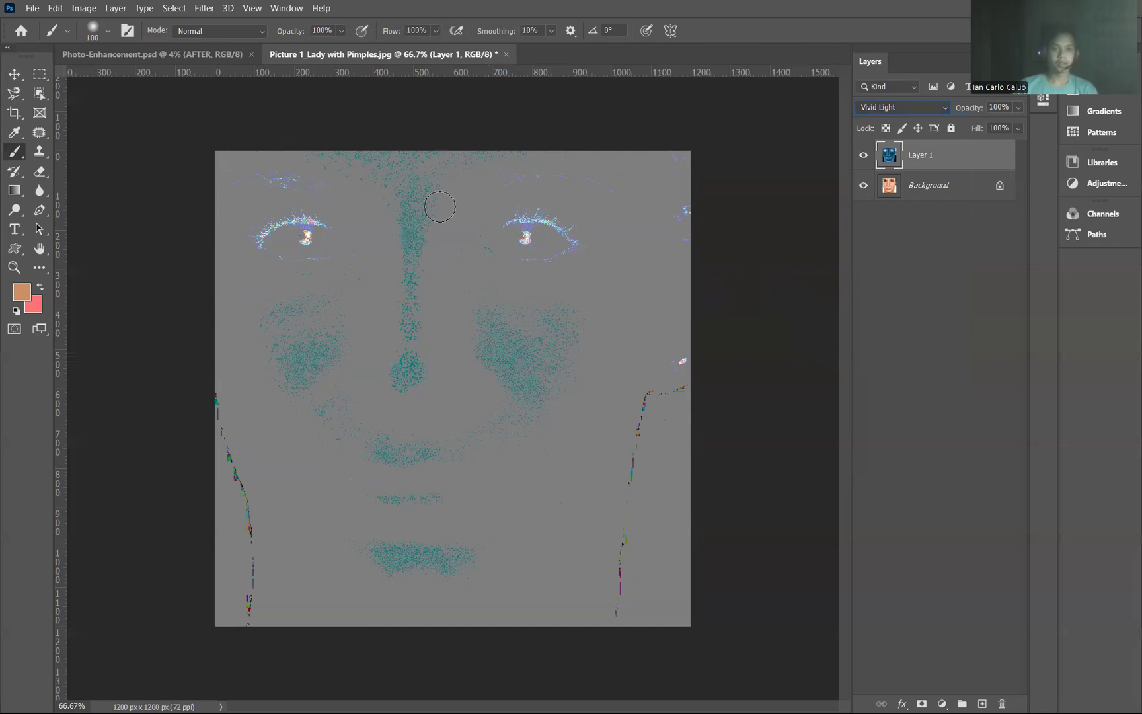
Step: Apply a High Pass filter with a 26.3 pixel radius to the inverted layer
{"action": "left_click", "coordinate": [200, 10]}
{"action": "mouse_move", "coordinate": [366, 291]}
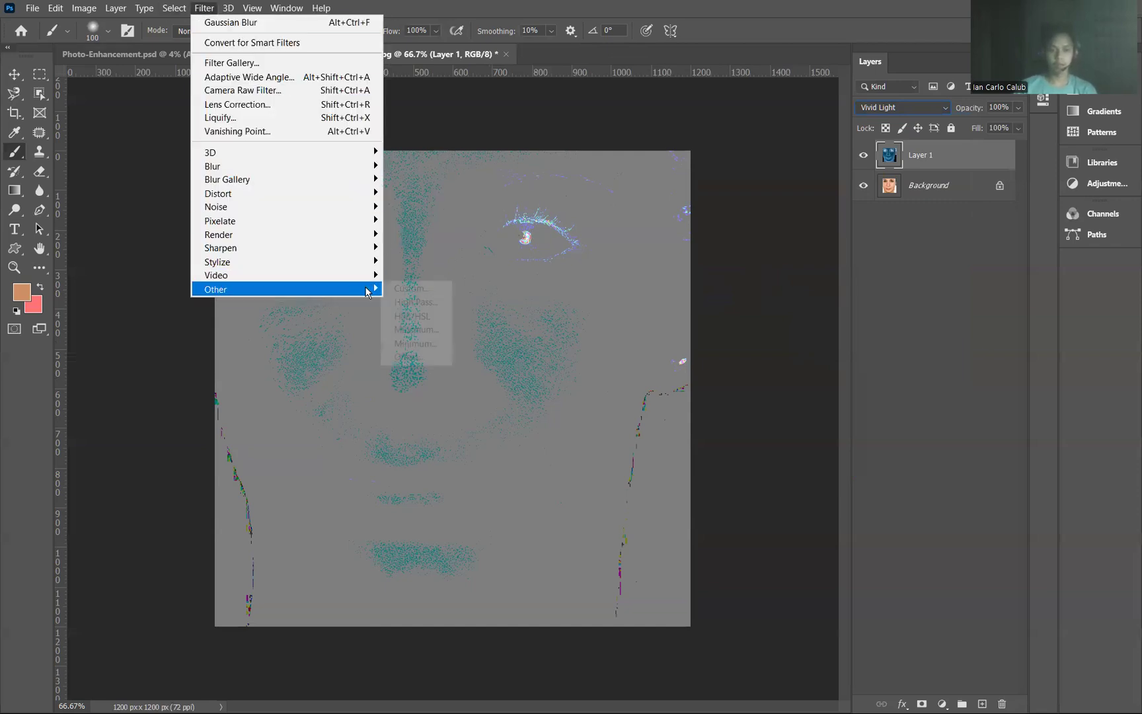
{"action": "left_click", "coordinate": [436, 304]}
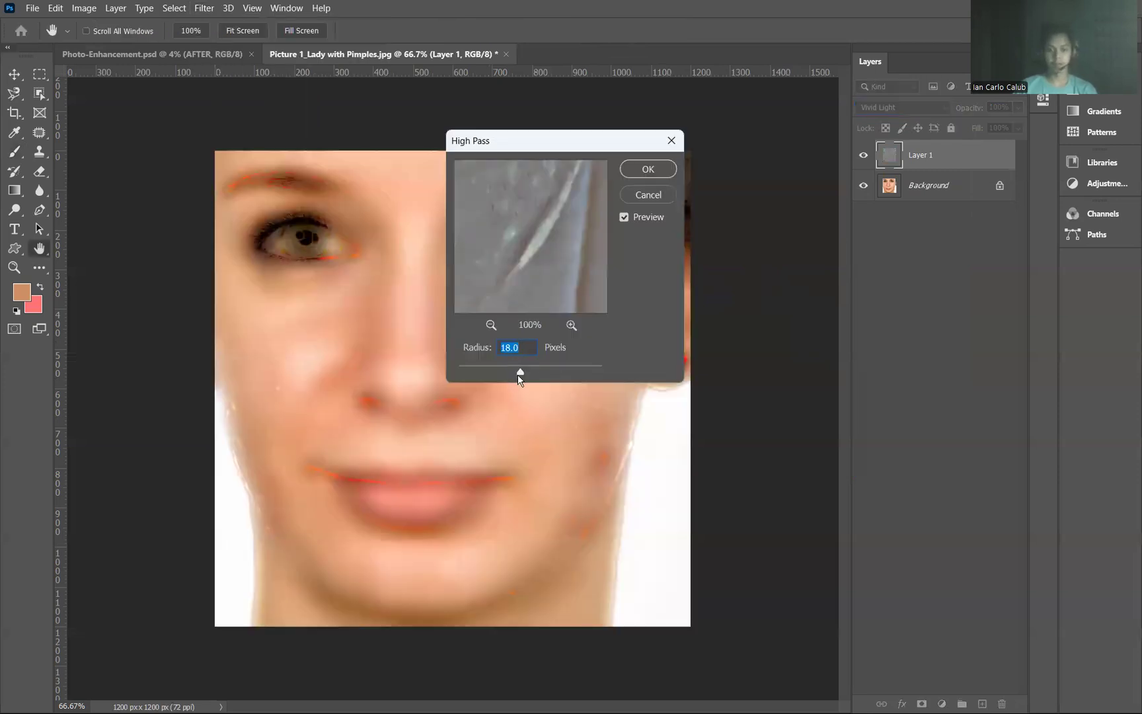
{"action": "left_click_drag", "start_coordinate": [536, 373], "coordinate": [477, 368]}
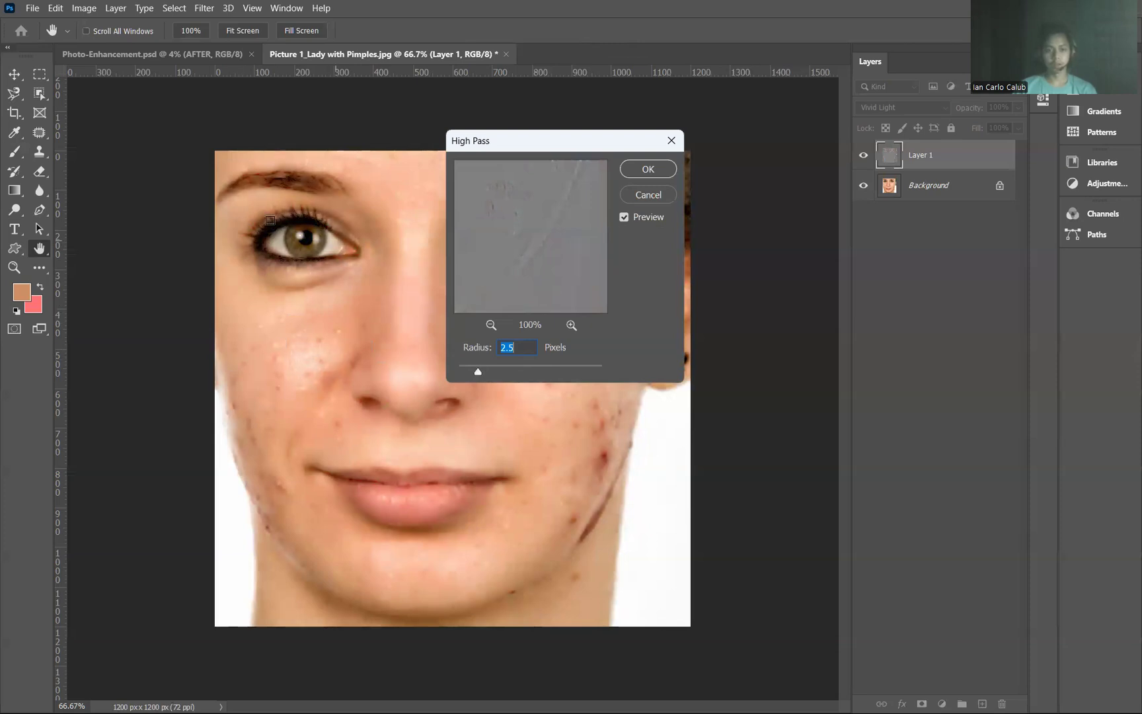
{"action": "left_click_drag", "start_coordinate": [479, 374], "coordinate": [526, 375]}
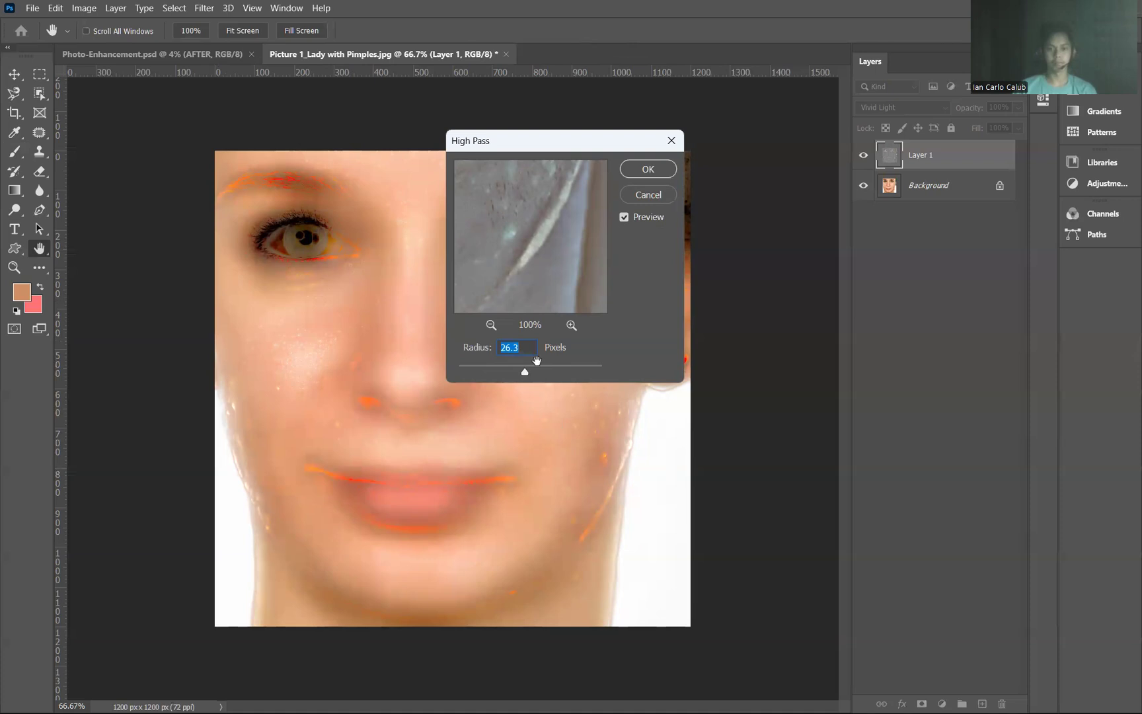
{"action": "left_click_drag", "start_coordinate": [522, 367], "coordinate": [524, 369]}
{"action": "left_click", "coordinate": [632, 175]}
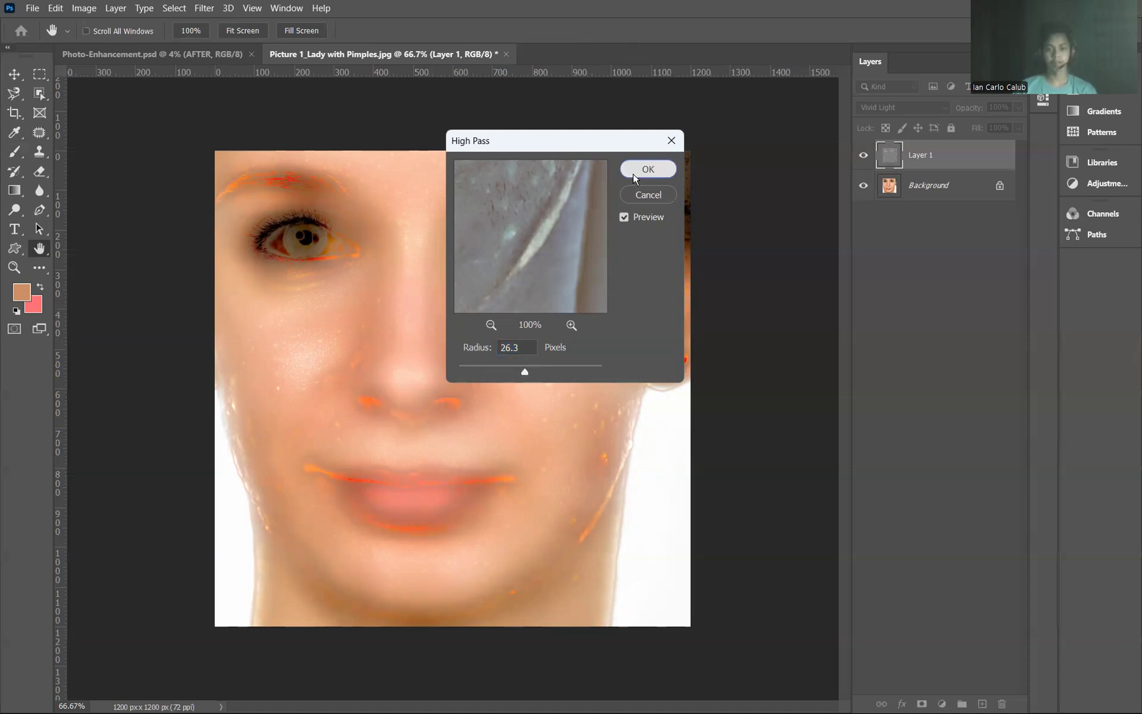
Step: Apply a Gaussian Blur with a 1.7 pixel radius to the same layer
{"action": "key", "text": "b"}
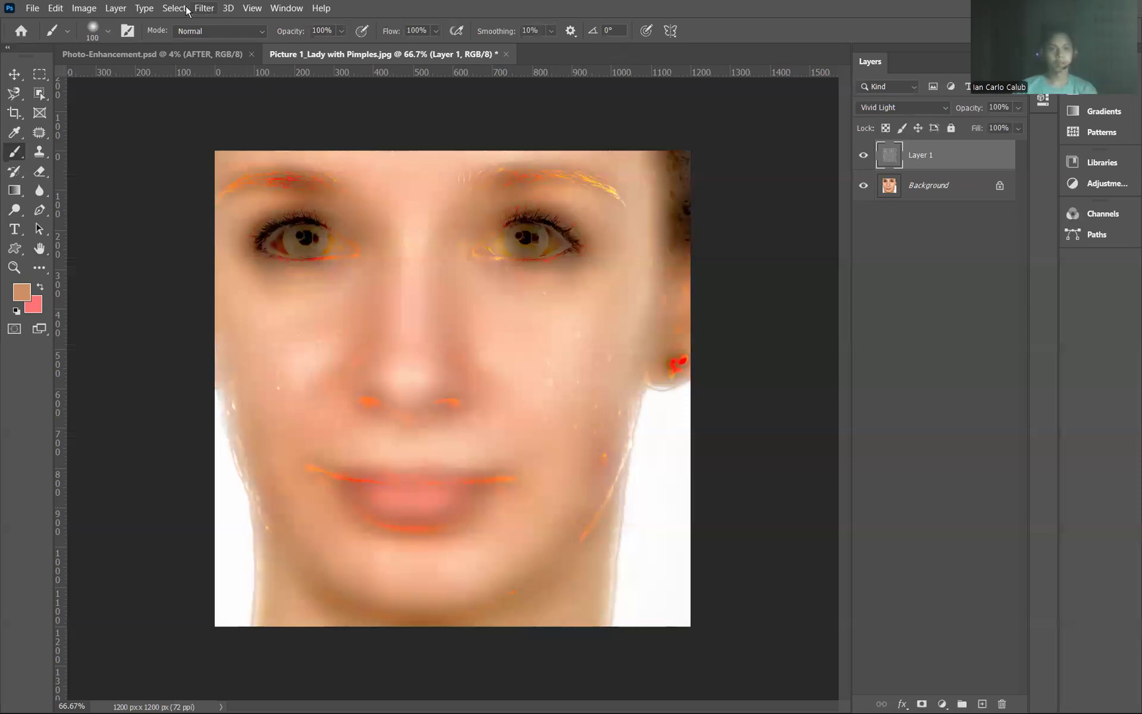
{"action": "key", "text": "alt+t"}
{"action": "mouse_move", "coordinate": [236, 164]}
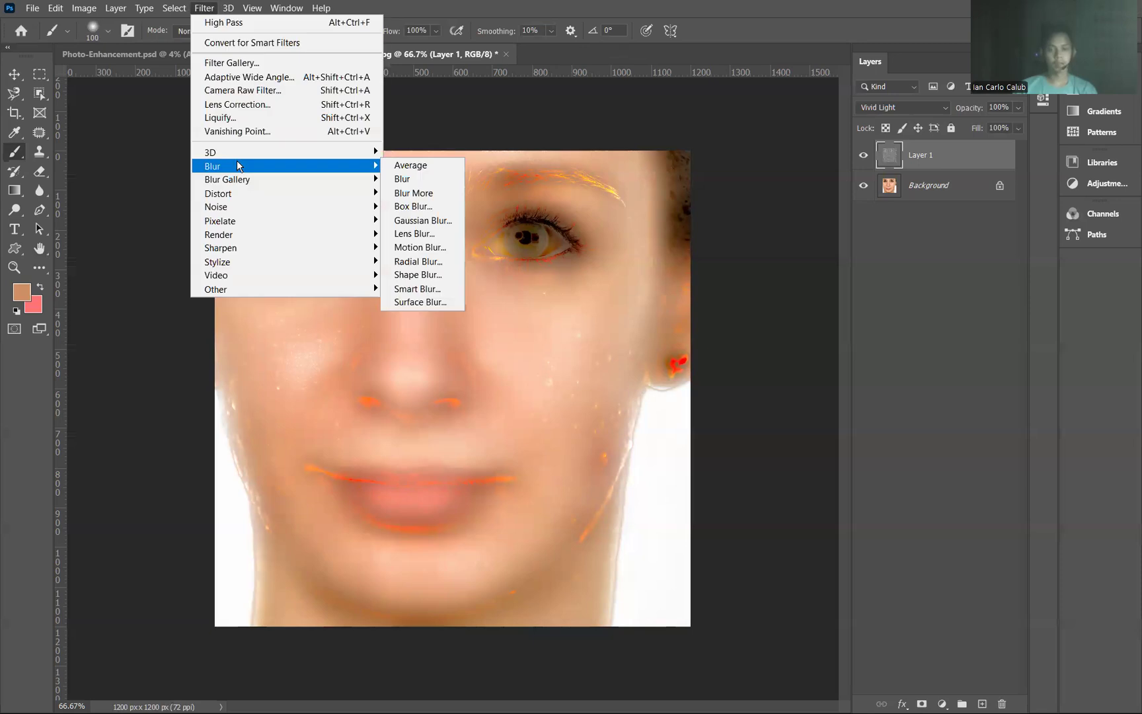
{"action": "left_click", "coordinate": [429, 221]}
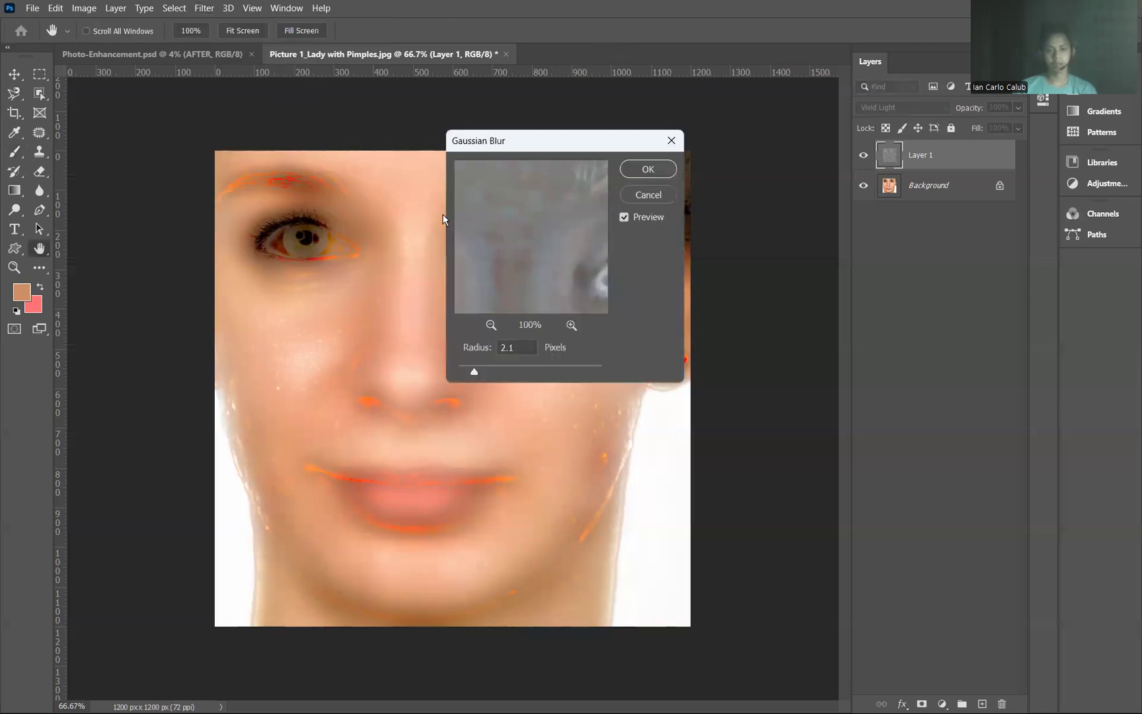
{"action": "mouse_move", "coordinate": [476, 369]}
{"action": "left_mouse_down"}
{"action": "mouse_move", "coordinate": [581, 370]}
{"action": "mouse_move", "coordinate": [471, 369]}
{"action": "left_mouse_up"}
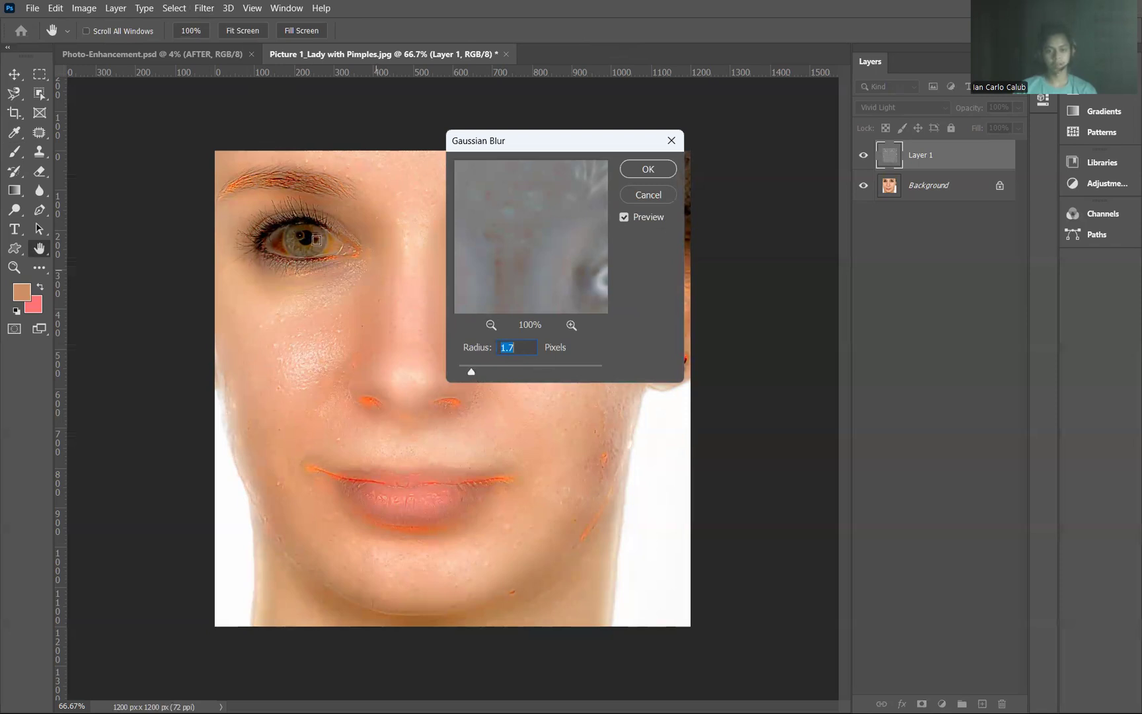
{"action": "left_click", "coordinate": [650, 169]}
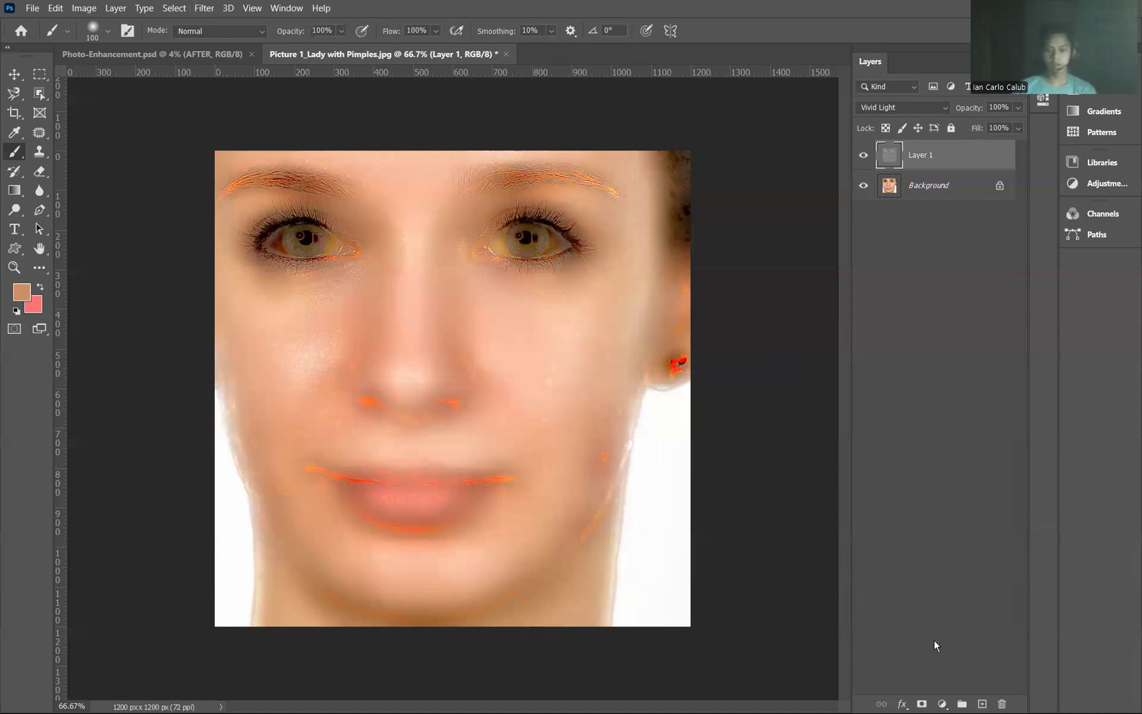
Step: Add a layer mask to Layer 1 and invert it to black to hide the smoothing effect
{"action": "left_click", "coordinate": [922, 703]}
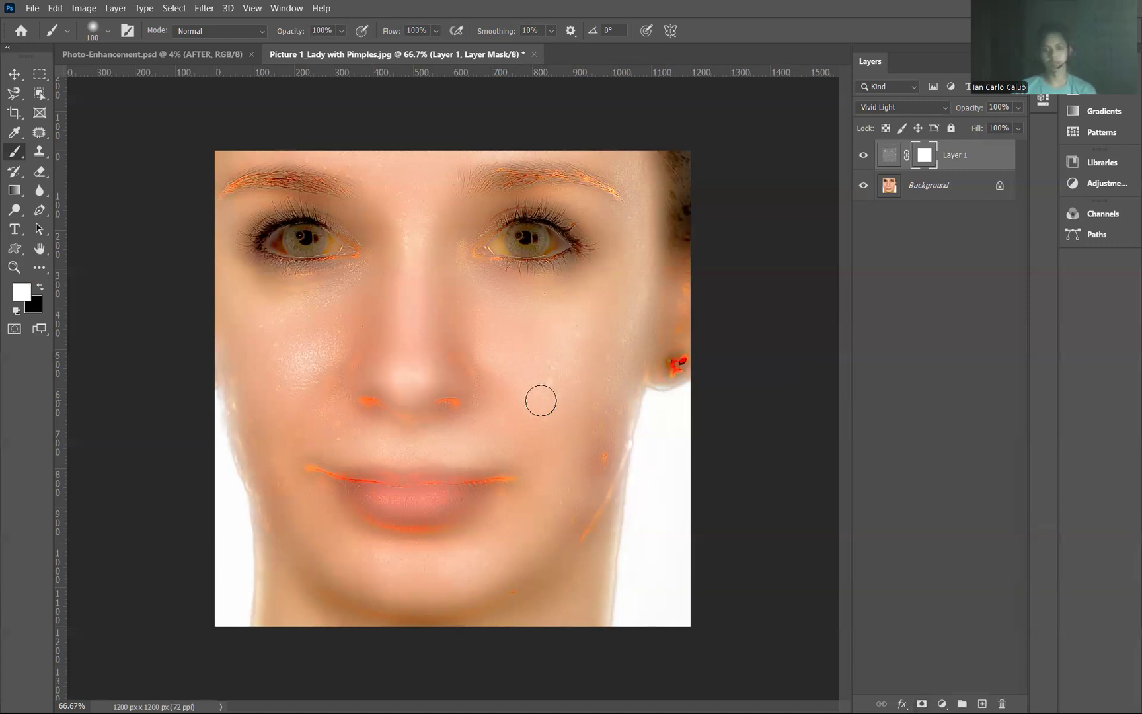
{"action": "key", "text": "ctrl+i"}
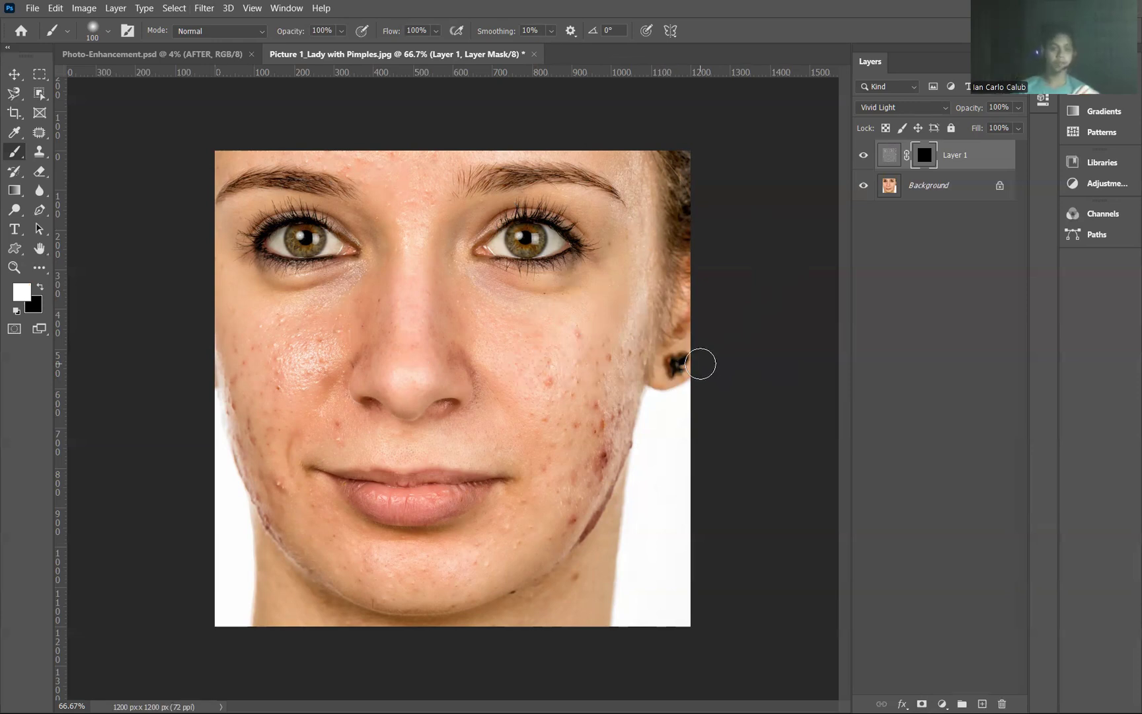
Step: Paint white on the mask with a 200 px Brush over the cheek on the picture's left side to smooth its skin
{"action": "right_click", "coordinate": [16, 153]}
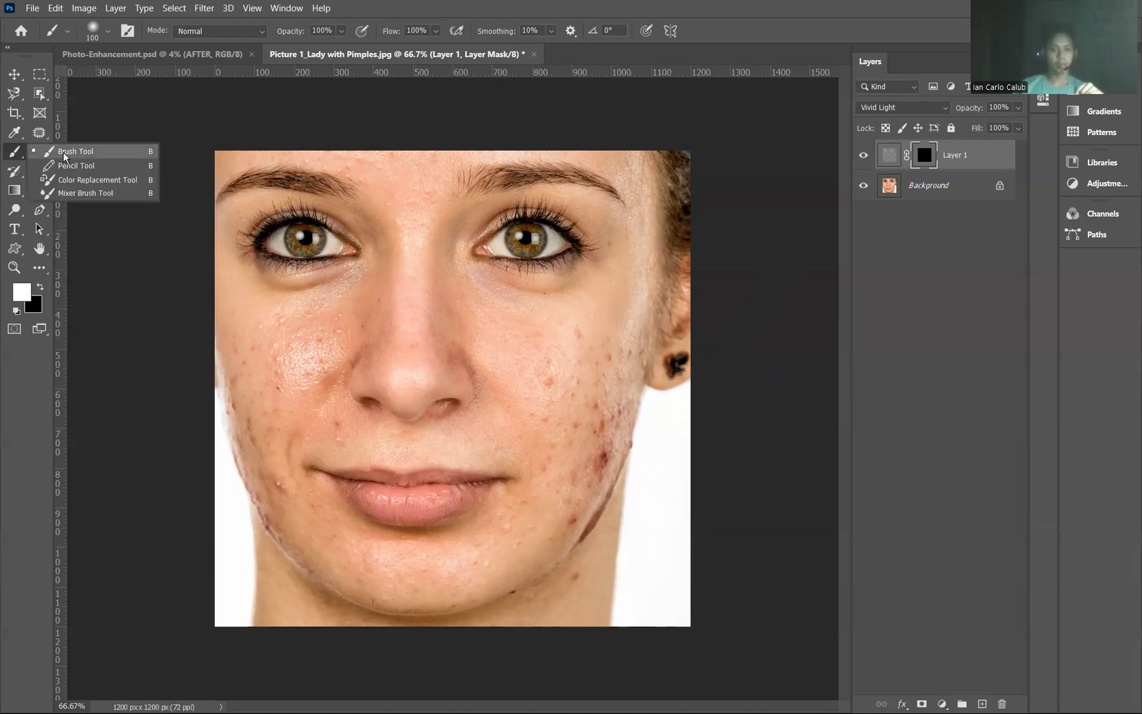
{"action": "left_click", "coordinate": [64, 154]}
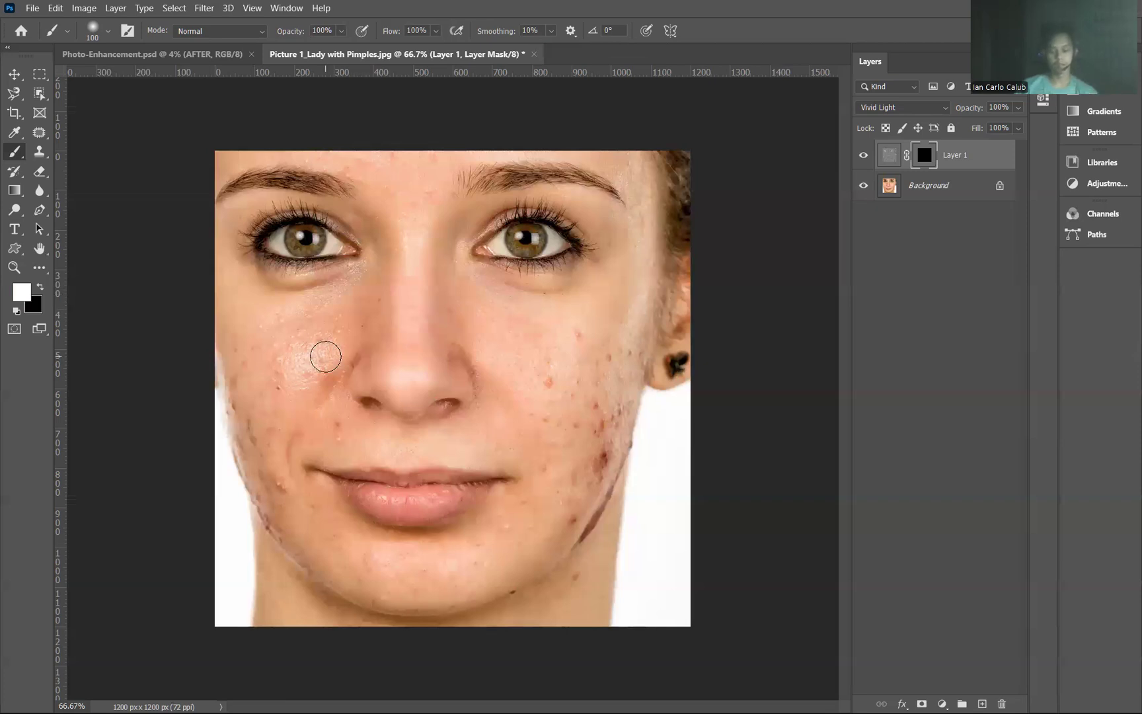
{"action": "key", "text": "bracketright"}
{"action": "key", "text": "bracketright"}
{"action": "key", "text": "bracketright"}
{"action": "key", "text": "bracketright"}
{"action": "left_click", "coordinate": [296, 364]}
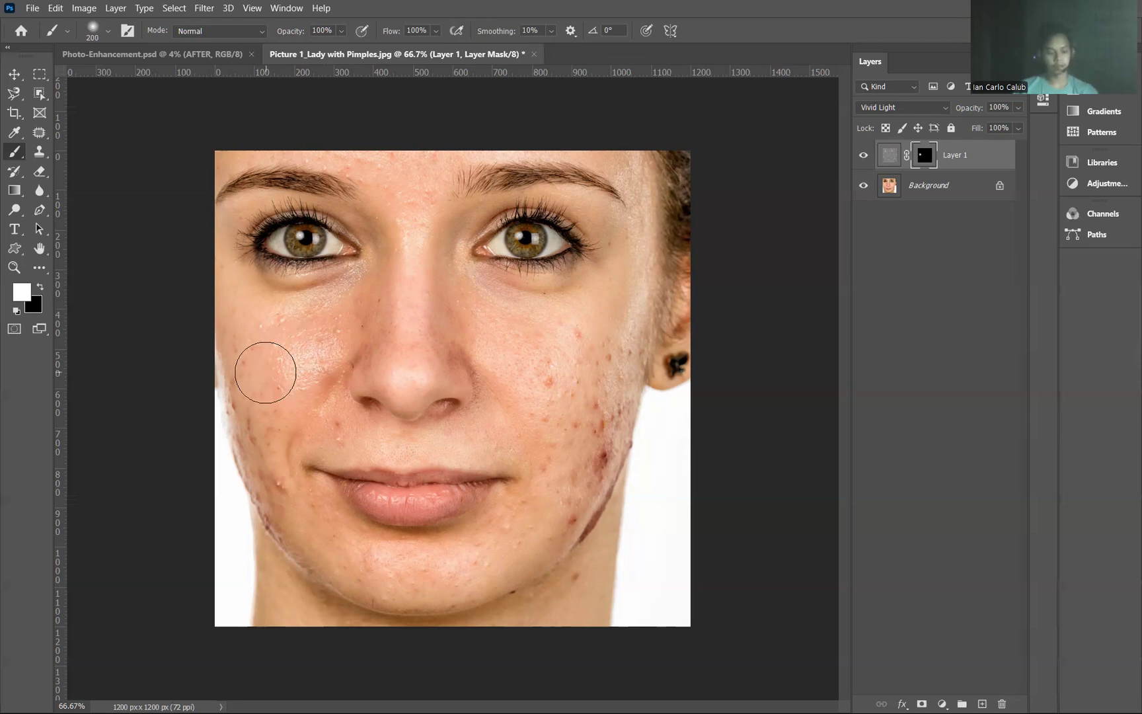
{"action": "scroll", "coordinate": [268, 368], "scroll_direction": "up", "scroll_amount": 2}
{"action": "scroll", "coordinate": [316, 311], "scroll_direction": "up", "scroll_amount": 2}
{"action": "scroll", "coordinate": [316, 311], "scroll_direction": "up", "scroll_amount": 1}
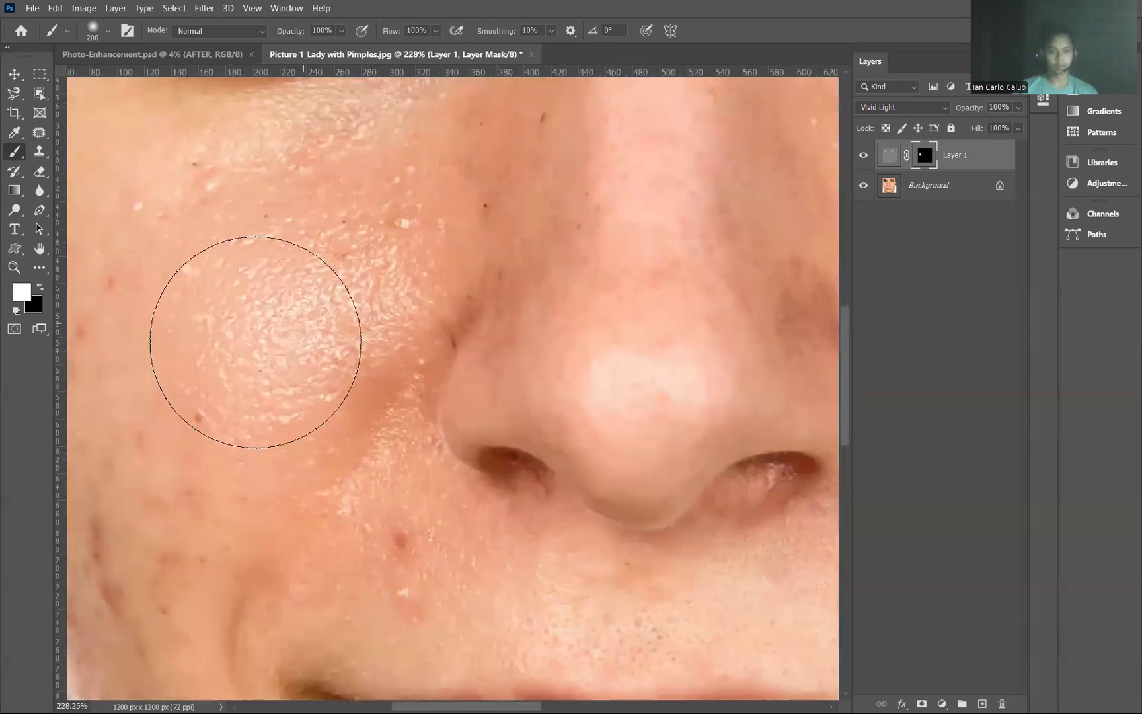
{"action": "mouse_move", "coordinate": [219, 372]}
{"action": "left_mouse_down"}
{"action": "mouse_move", "coordinate": [173, 396]}
{"action": "mouse_move", "coordinate": [167, 515]}
{"action": "mouse_move", "coordinate": [166, 459]}
{"action": "mouse_move", "coordinate": [183, 526]}
{"action": "mouse_move", "coordinate": [184, 484]}
{"action": "left_mouse_up"}
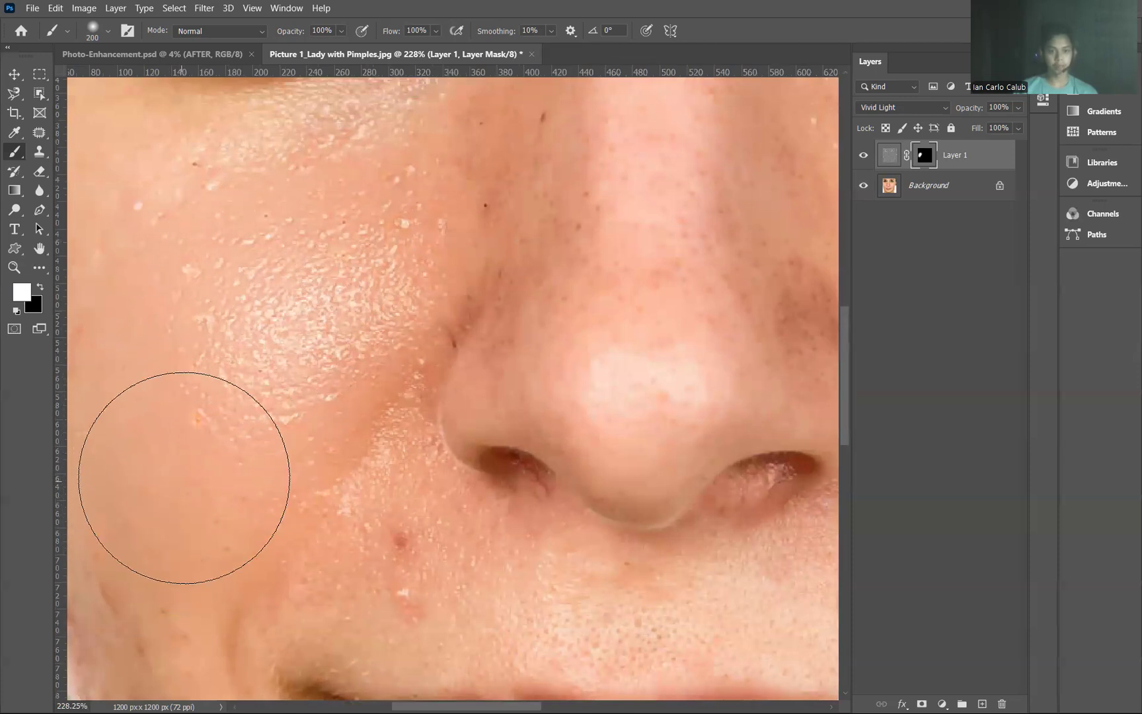
Step: Paint white on the mask over the nose, the area between the eyebrows, the other cheek and above the upper lip
{"action": "scroll", "coordinate": [189, 469], "scroll_direction": "down", "scroll_amount": 3}
{"action": "scroll", "coordinate": [192, 450], "scroll_direction": "down", "scroll_amount": 1}
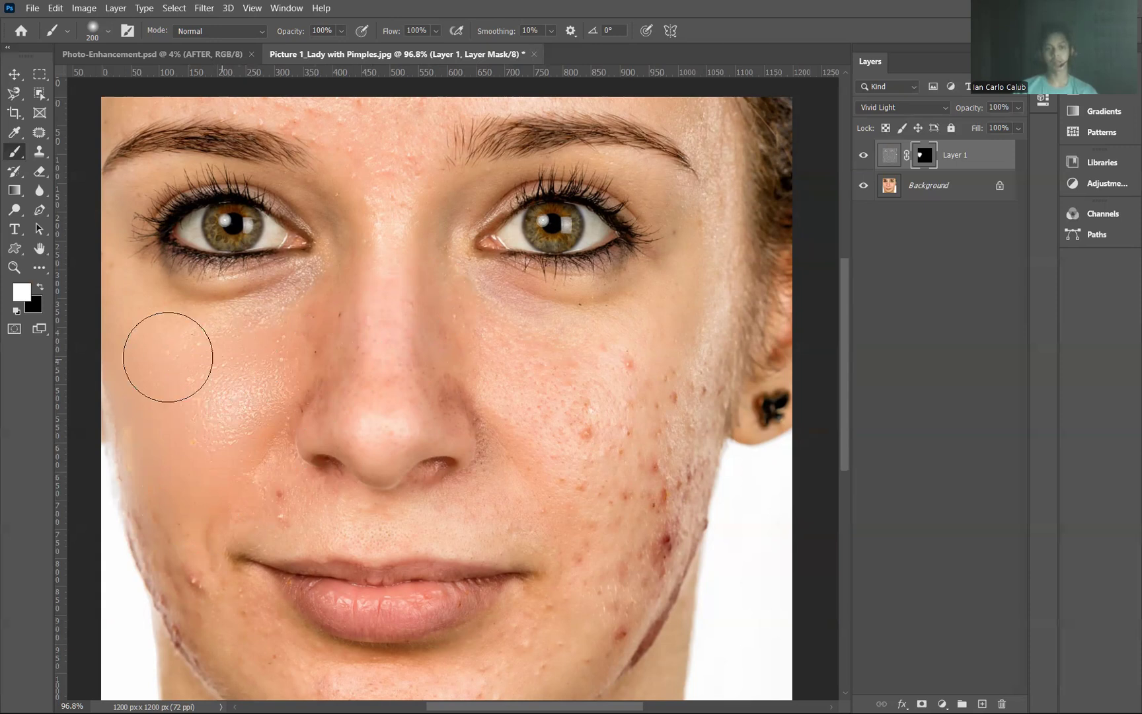
{"action": "mouse_move", "coordinate": [317, 355]}
{"action": "left_mouse_down"}
{"action": "mouse_move", "coordinate": [361, 321]}
{"action": "mouse_move", "coordinate": [363, 355]}
{"action": "mouse_move", "coordinate": [369, 322]}
{"action": "mouse_move", "coordinate": [383, 388]}
{"action": "mouse_move", "coordinate": [394, 279]}
{"action": "mouse_move", "coordinate": [385, 169]}
{"action": "left_mouse_up"}
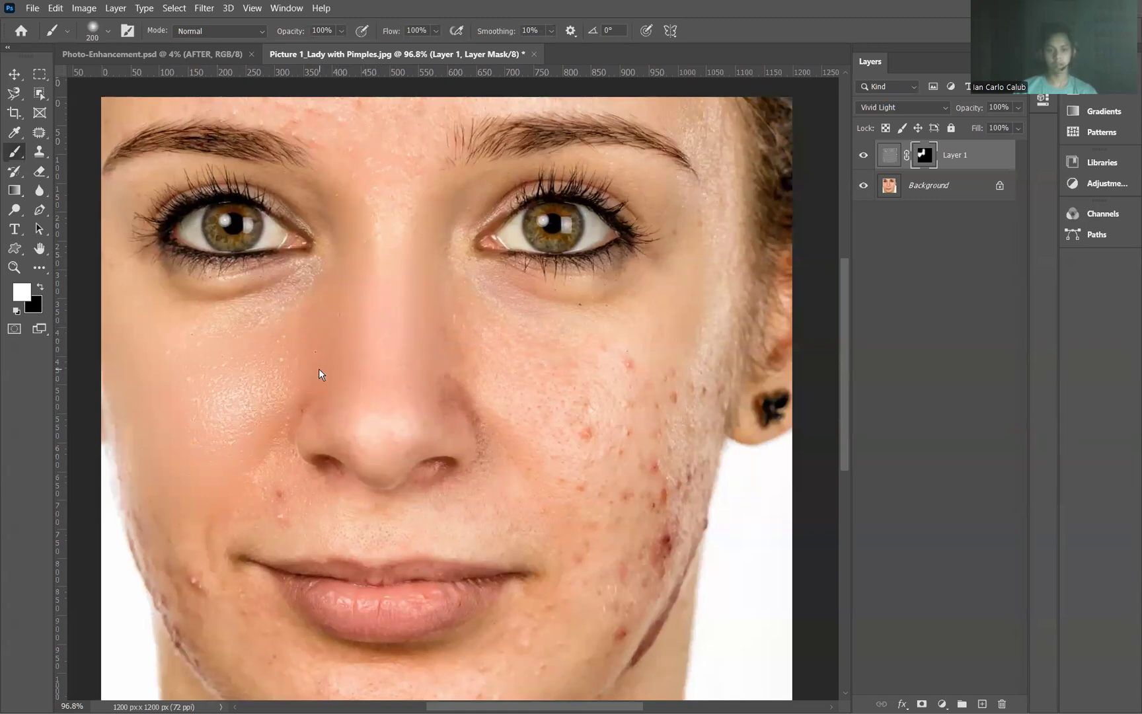
{"action": "mouse_move", "coordinate": [514, 366]}
{"action": "left_mouse_down"}
{"action": "mouse_move", "coordinate": [478, 336]}
{"action": "mouse_move", "coordinate": [561, 373]}
{"action": "mouse_move", "coordinate": [629, 429]}
{"action": "mouse_move", "coordinate": [605, 380]}
{"action": "mouse_move", "coordinate": [635, 411]}
{"action": "mouse_move", "coordinate": [588, 404]}
{"action": "mouse_move", "coordinate": [578, 415]}
{"action": "mouse_move", "coordinate": [582, 469]}
{"action": "mouse_move", "coordinate": [524, 405]}
{"action": "mouse_move", "coordinate": [542, 470]}
{"action": "mouse_move", "coordinate": [512, 442]}
{"action": "mouse_move", "coordinate": [505, 514]}
{"action": "mouse_move", "coordinate": [244, 500]}
{"action": "left_mouse_up"}
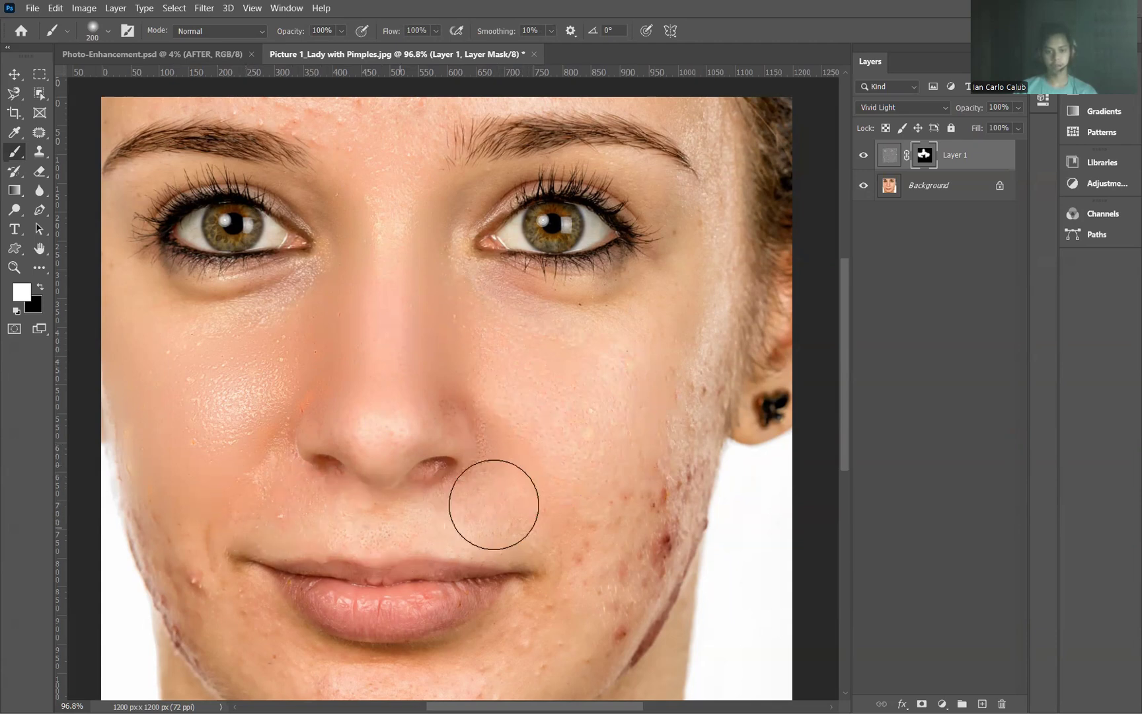
Step: Reduce the brush to 100 px and paint white on the mask over the jawline, chin, blemished outer cheek, temple and forehead
{"action": "scroll", "coordinate": [224, 416], "scroll_direction": "down", "scroll_amount": 5}
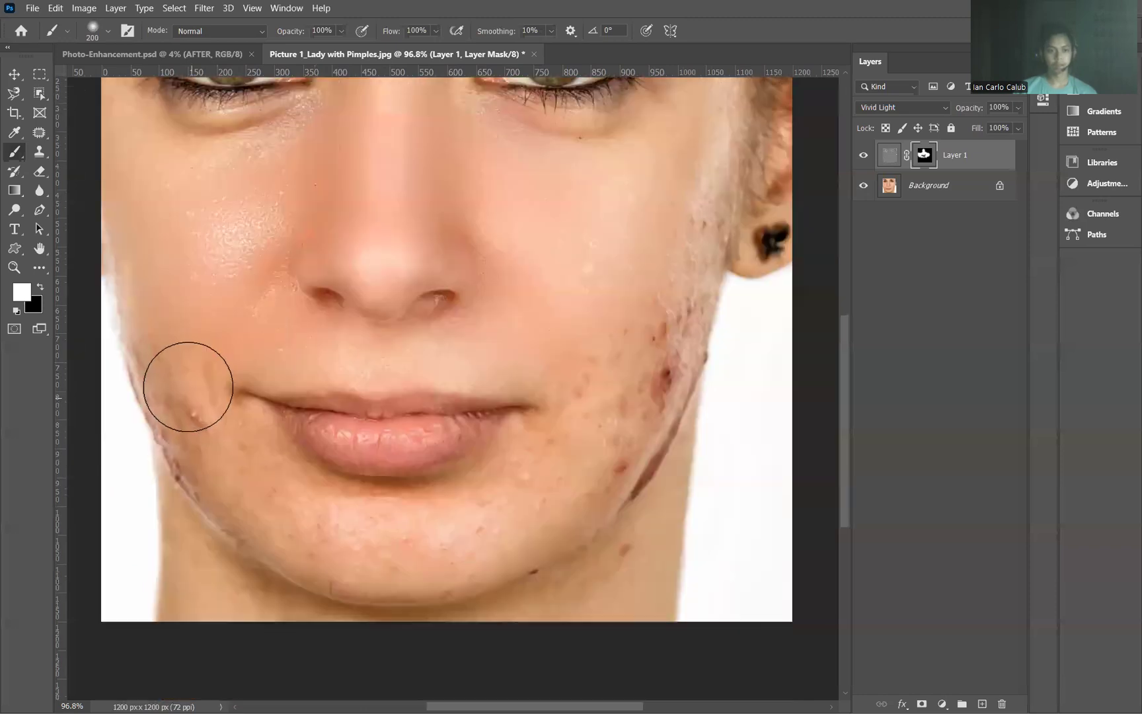
{"action": "key", "text": "bracketleft"}
{"action": "key", "text": "bracketleft"}
{"action": "key", "text": "bracketleft"}
{"action": "key", "text": "bracketleft"}
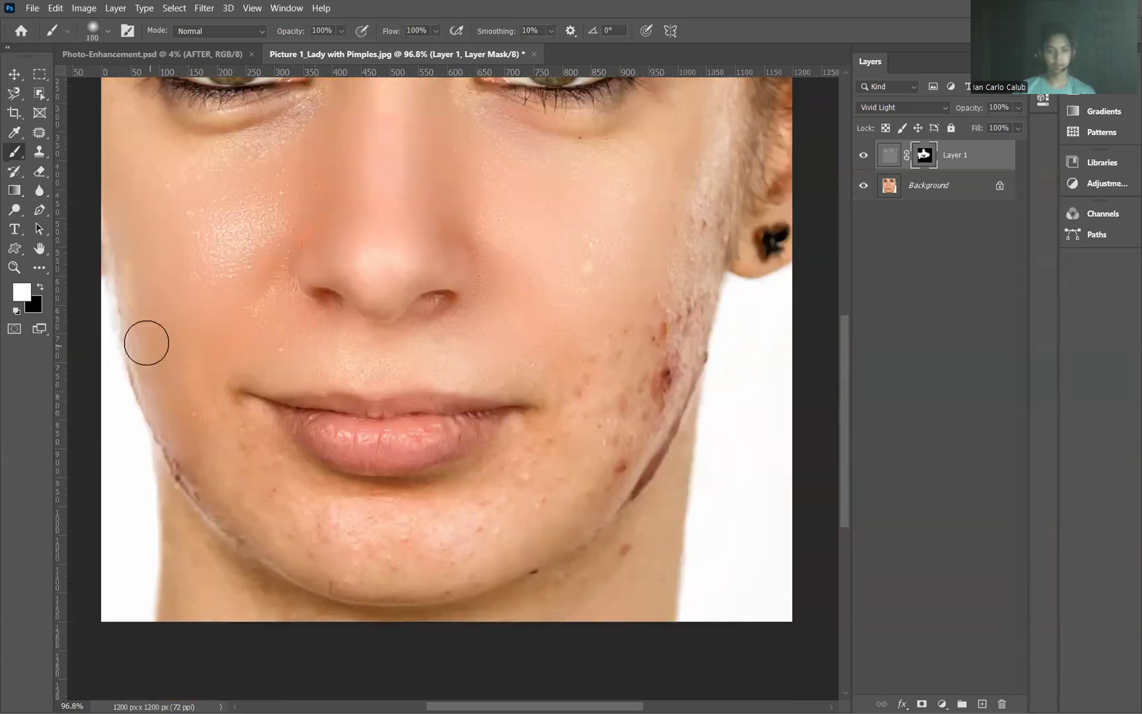
{"action": "mouse_move", "coordinate": [135, 310]}
{"action": "left_mouse_down"}
{"action": "mouse_move", "coordinate": [153, 400]}
{"action": "mouse_move", "coordinate": [186, 467]}
{"action": "mouse_move", "coordinate": [218, 482]}
{"action": "left_mouse_up"}
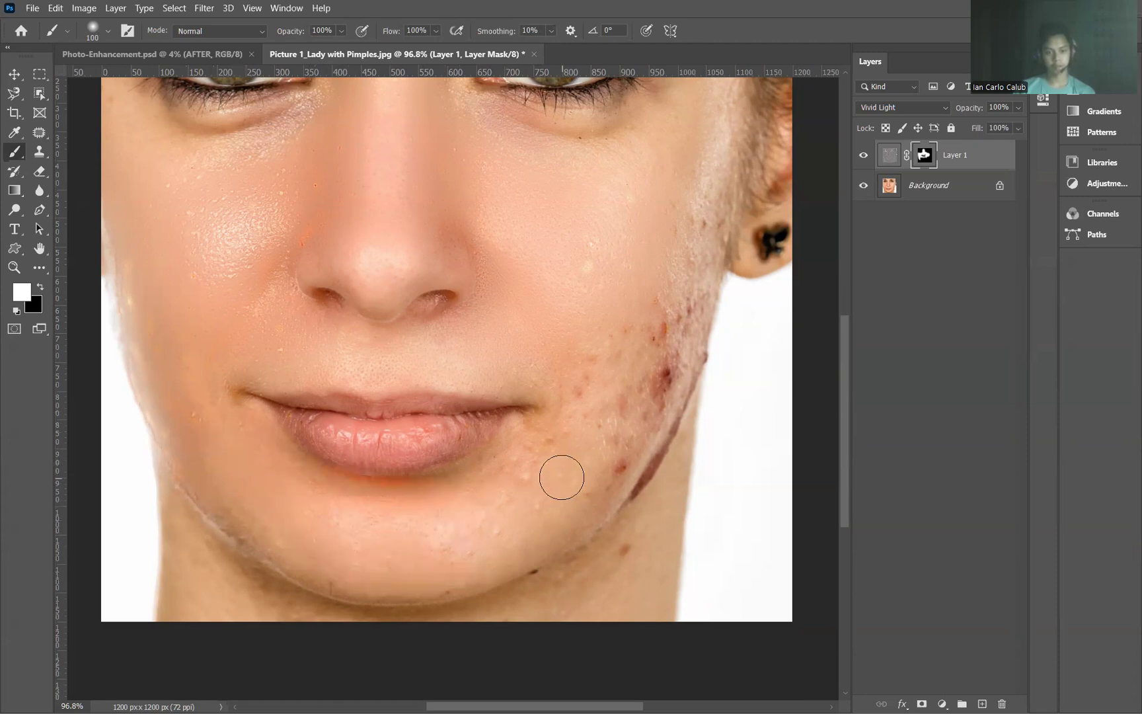
{"action": "mouse_move", "coordinate": [622, 357]}
{"action": "left_mouse_down"}
{"action": "mouse_move", "coordinate": [660, 376]}
{"action": "mouse_move", "coordinate": [594, 482]}
{"action": "mouse_move", "coordinate": [668, 369]}
{"action": "mouse_move", "coordinate": [607, 479]}
{"action": "left_mouse_up"}
{"action": "scroll", "coordinate": [611, 473], "scroll_direction": "up", "scroll_amount": 3}
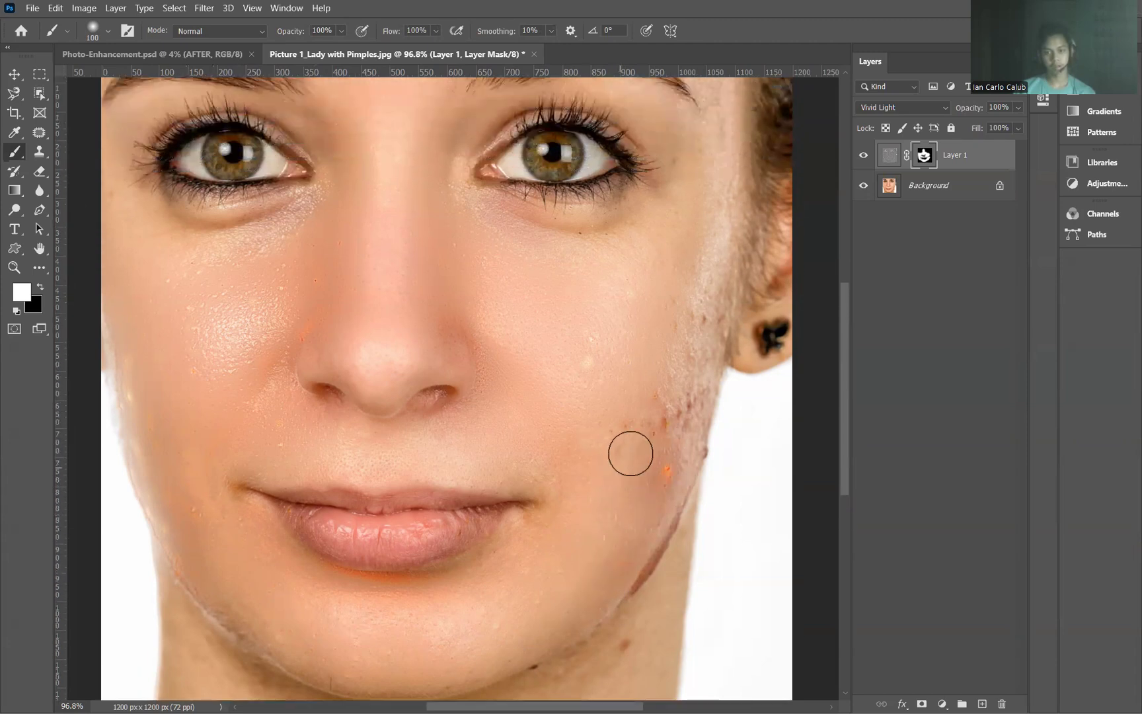
{"action": "scroll", "coordinate": [654, 456], "scroll_direction": "up", "scroll_amount": 4}
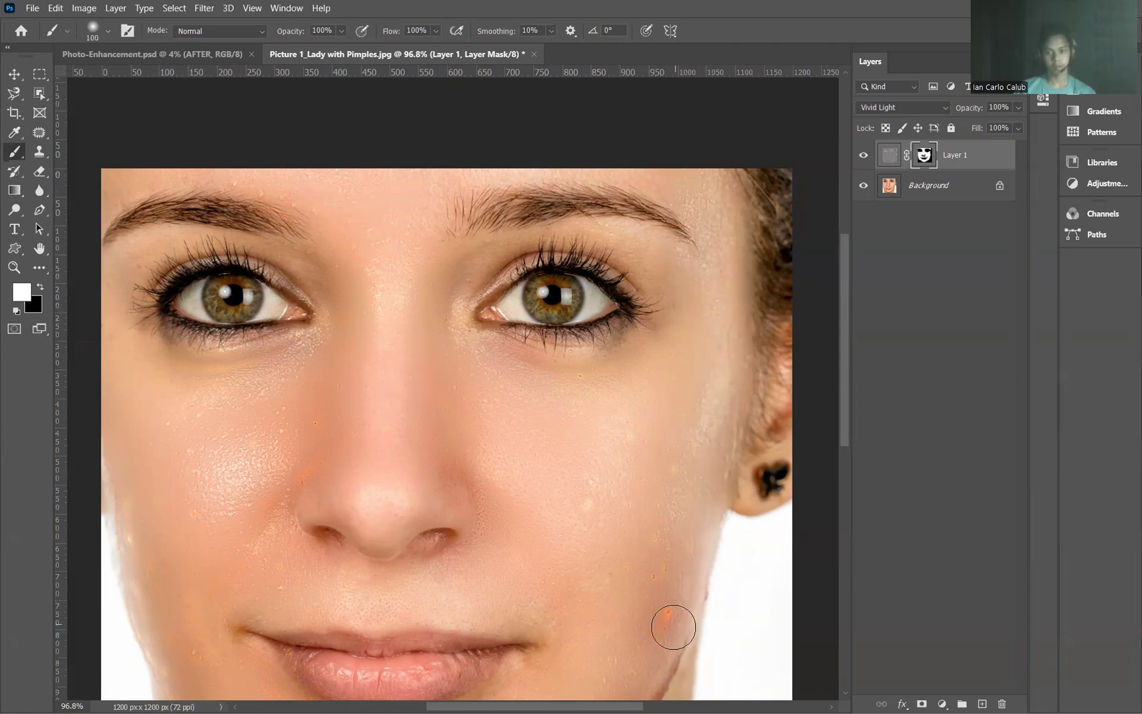
{"action": "scroll", "coordinate": [614, 520], "scroll_direction": "down", "scroll_amount": 2}
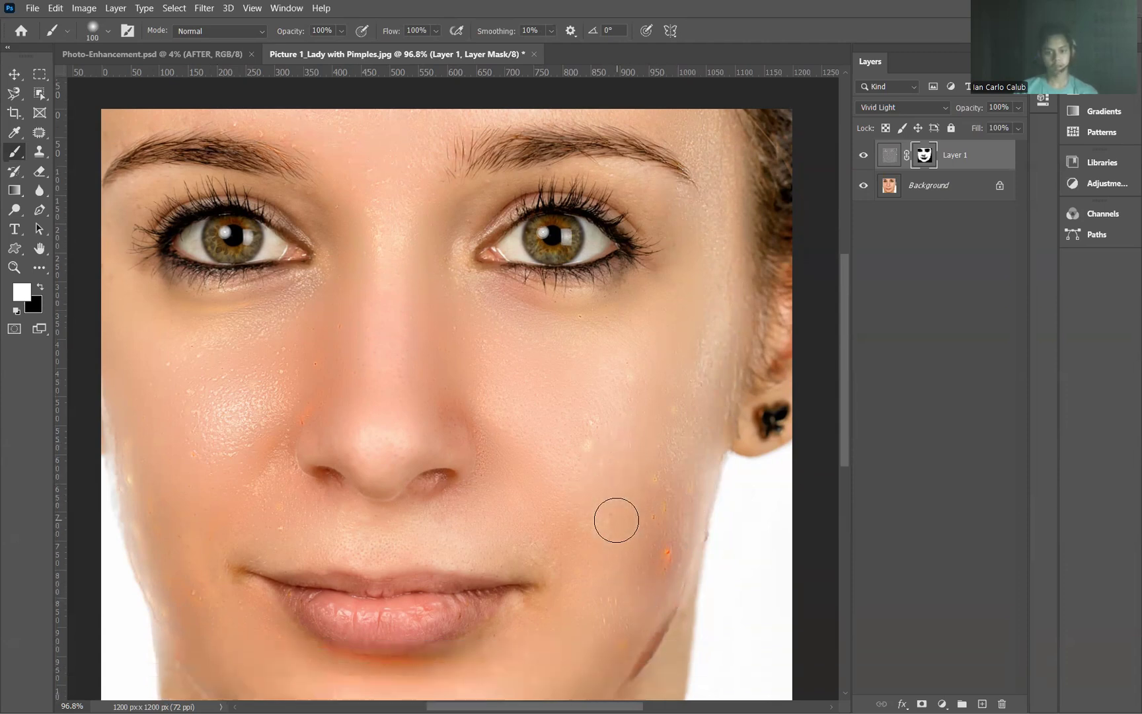
{"action": "scroll", "coordinate": [606, 512], "scroll_direction": "down", "scroll_amount": 1, "text": "alt"}
{"action": "scroll", "coordinate": [606, 512], "scroll_direction": "down", "scroll_amount": 2}
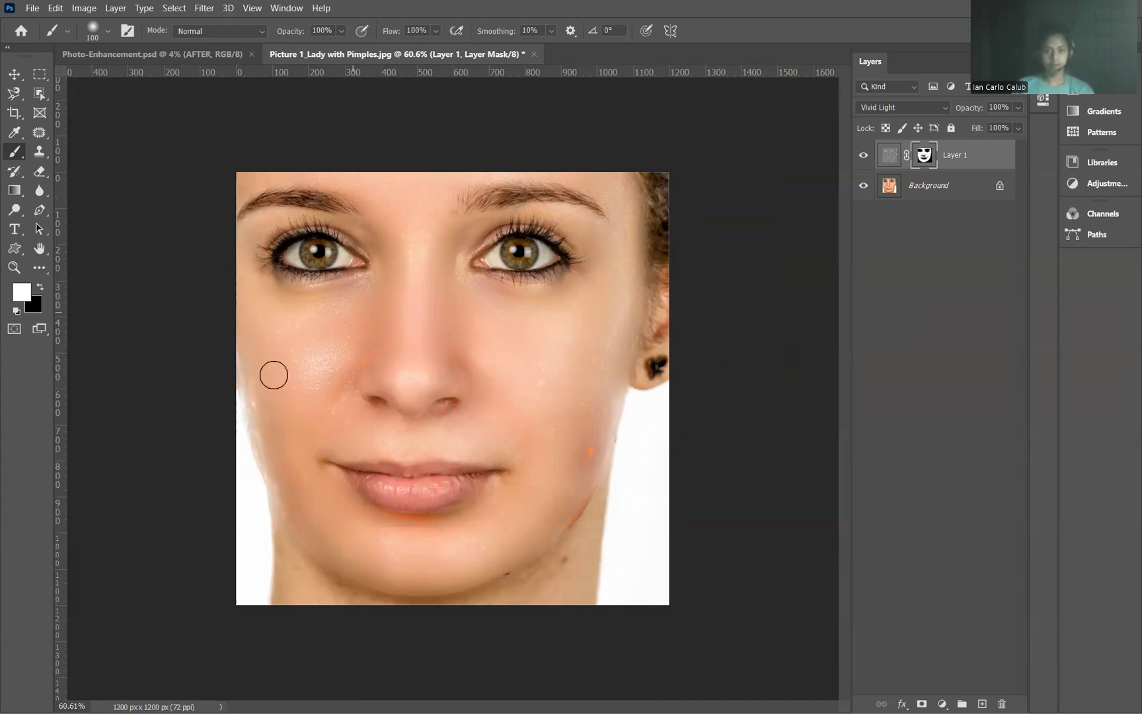
Step: Place the original photo Picture 1_Lady with Pimples.jpg as an embedded image above Layer 1, keeping its size and position
{"action": "left_click", "coordinate": [32, 8]}
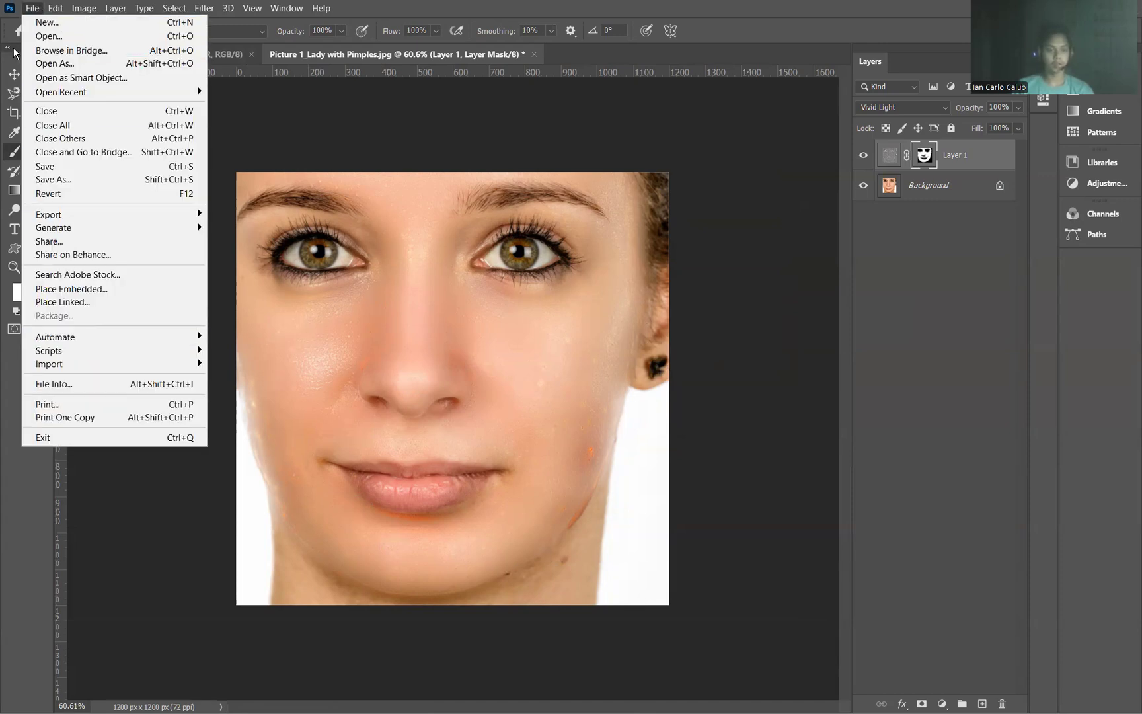
{"action": "left_click", "coordinate": [104, 290]}
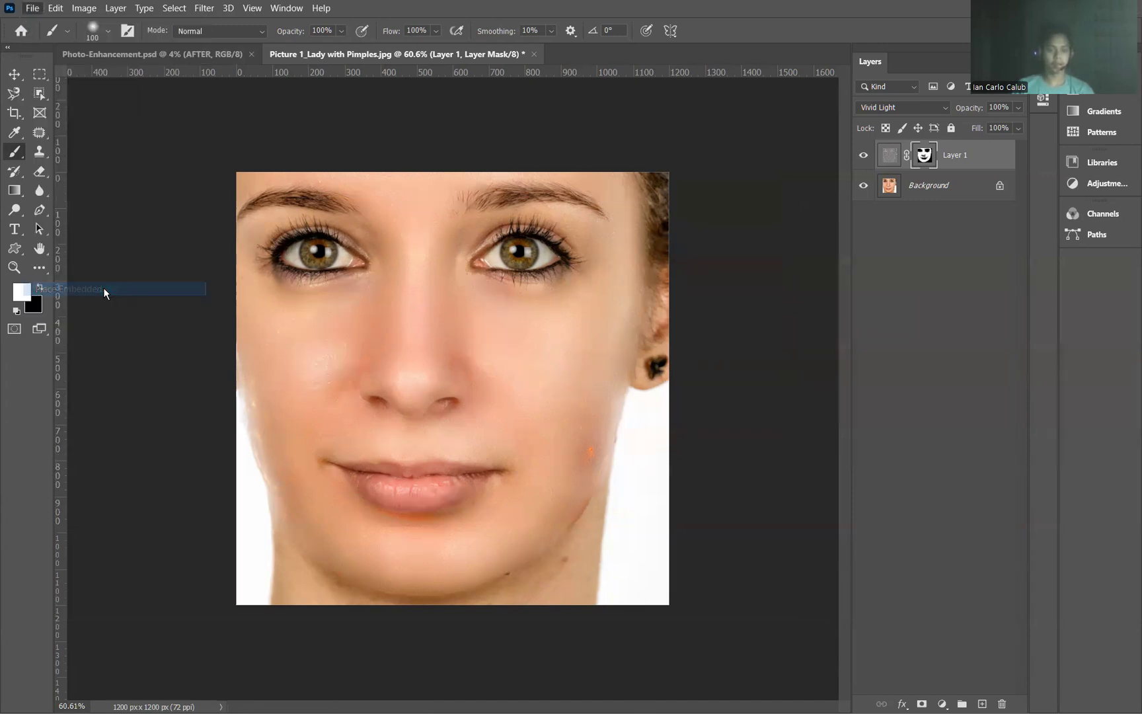
{"action": "scroll", "coordinate": [166, 224], "scroll_direction": "down", "scroll_amount": 2}
{"action": "scroll", "coordinate": [244, 222], "scroll_direction": "down", "scroll_amount": 10}
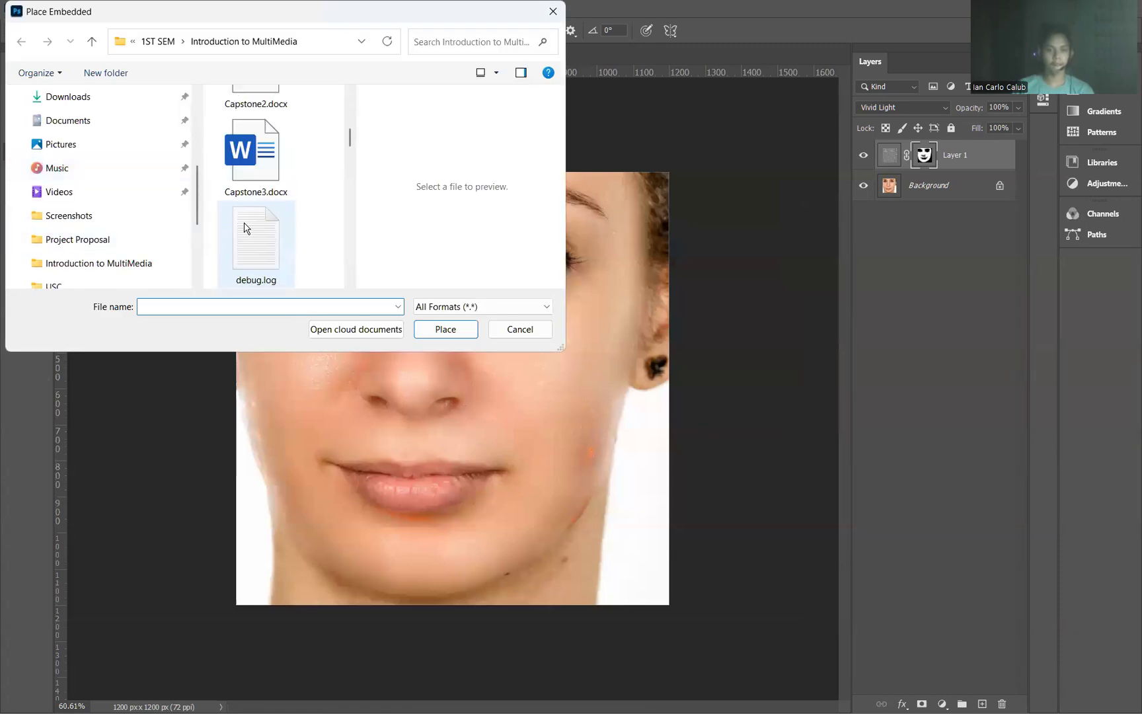
{"action": "scroll", "coordinate": [244, 222], "scroll_direction": "up", "scroll_amount": 1}
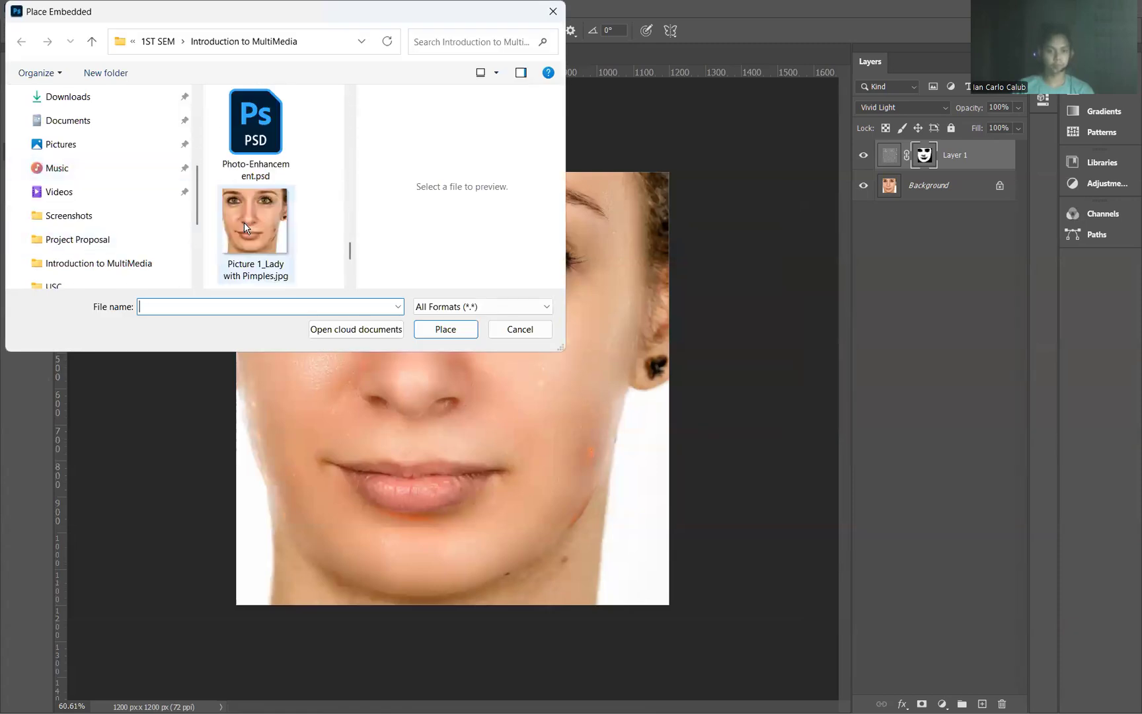
{"action": "left_click", "coordinate": [244, 222]}
{"action": "left_click", "coordinate": [436, 325]}
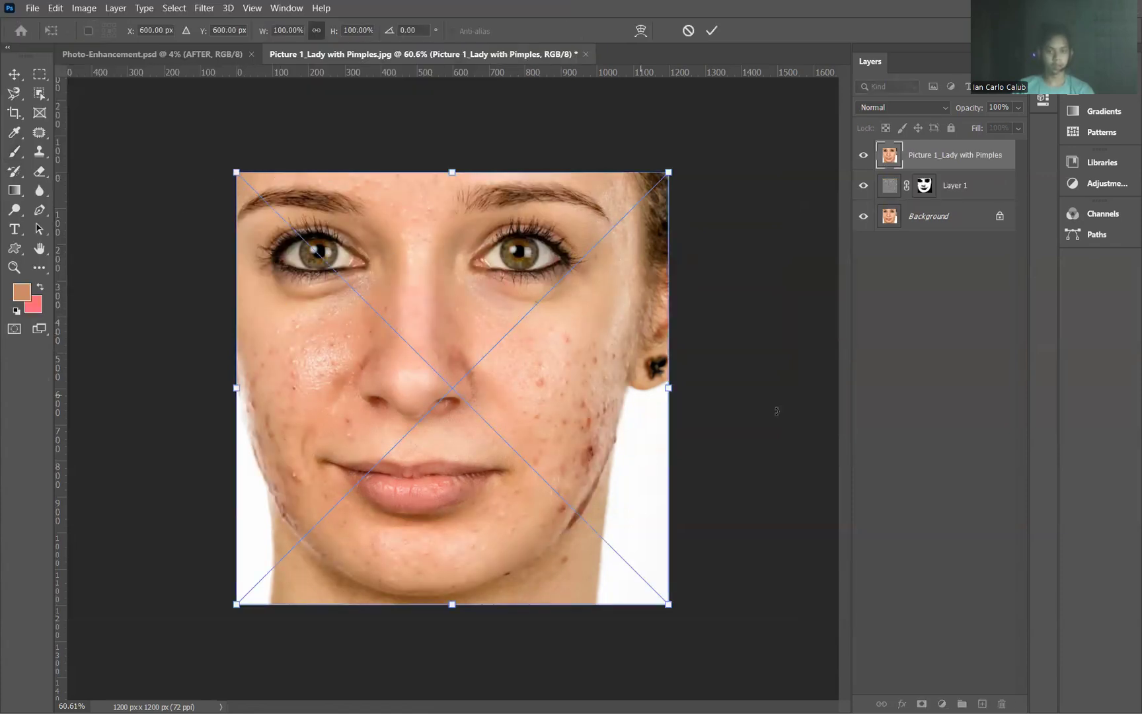
{"action": "key", "text": "Return"}
{"action": "key", "text": "b"}
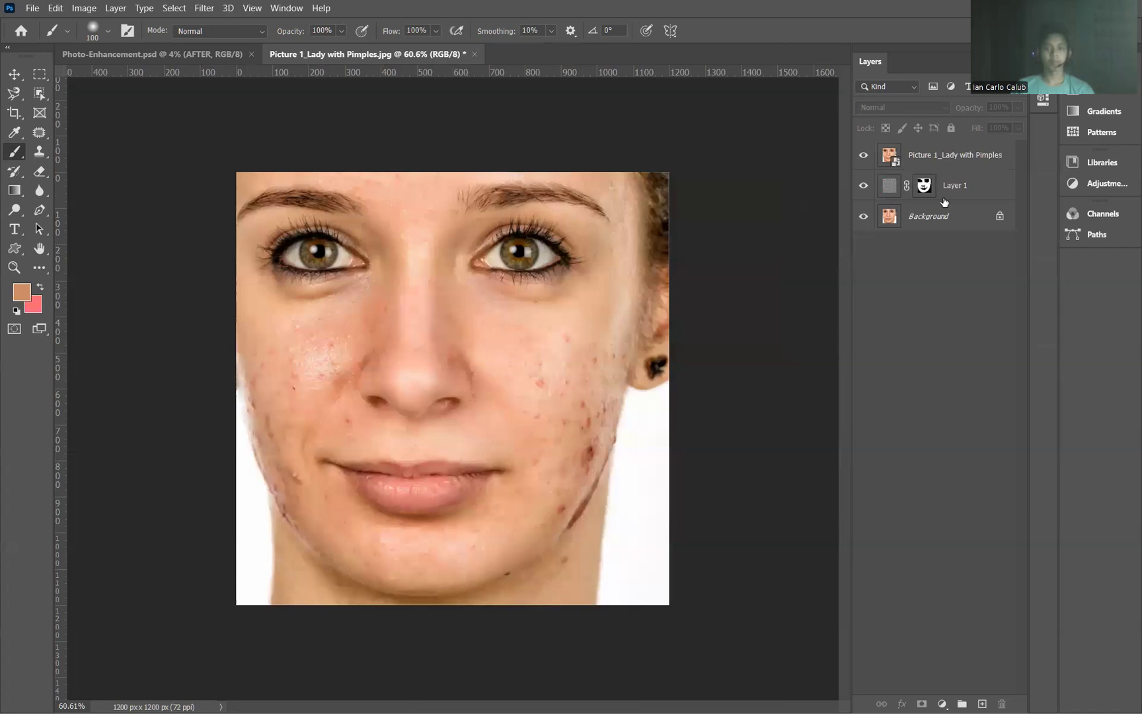
Step: Repeatedly hide and show the placed Picture 1_Lady with Pimples layer to compare the original skin with the retouched portrait
{"action": "left_click", "coordinate": [862, 156]}
{"action": "left_click", "coordinate": [862, 156]}
{"action": "left_click", "coordinate": [862, 156]}
{"action": "left_click", "coordinate": [863, 156]}
{"action": "left_click", "coordinate": [862, 157]}
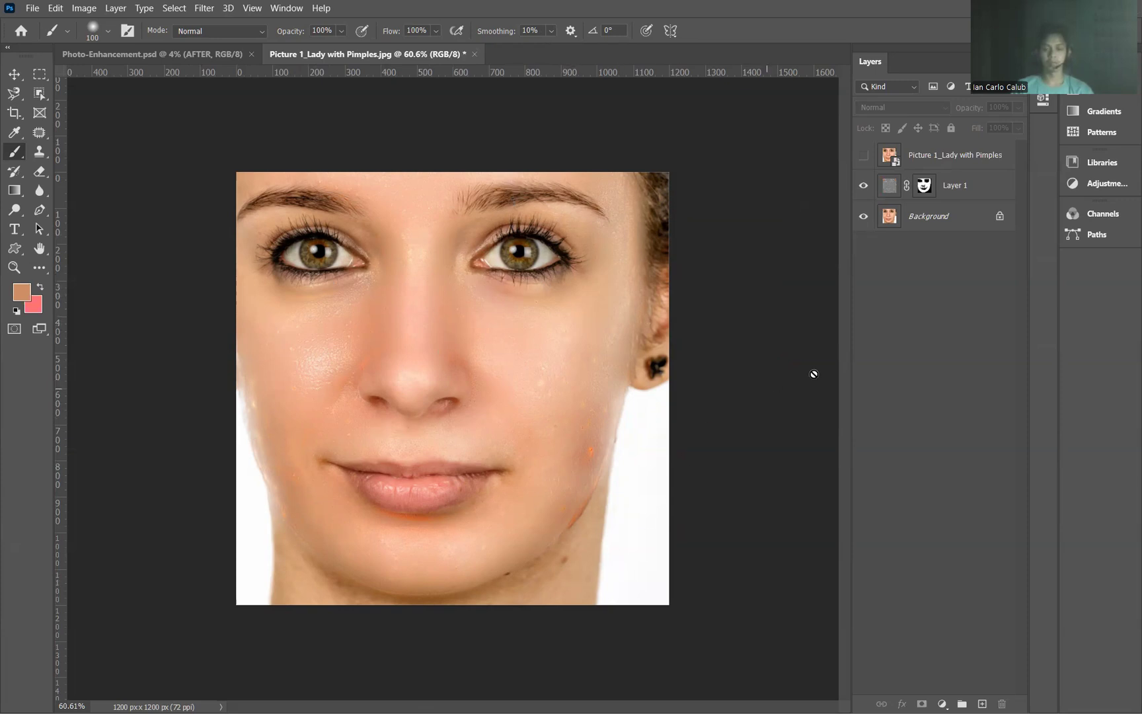
{"action": "left_click", "coordinate": [863, 157]}
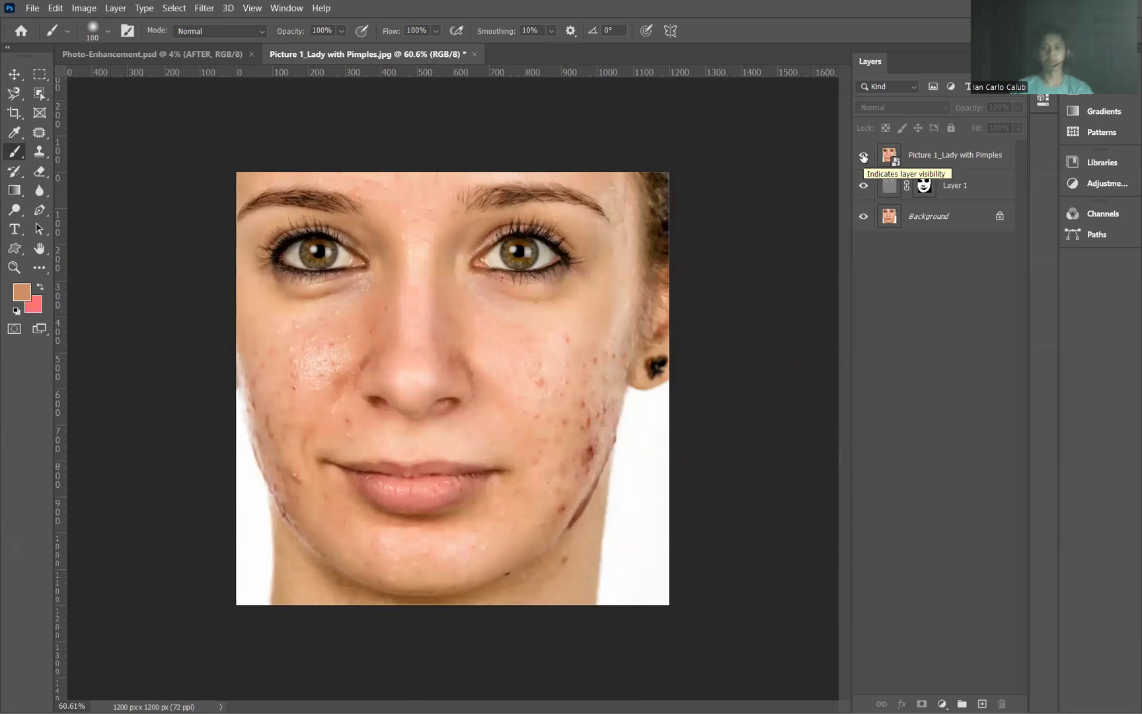
{"action": "left_click", "coordinate": [863, 156]}
{"action": "left_click", "coordinate": [863, 157]}
{"action": "left_click", "coordinate": [863, 157]}
{"action": "left_click", "coordinate": [863, 157]}
{"action": "left_click", "coordinate": [863, 157]}
{"action": "left_click", "coordinate": [863, 157]}
{"action": "left_click", "coordinate": [863, 156]}
{"action": "left_click", "coordinate": [863, 157]}
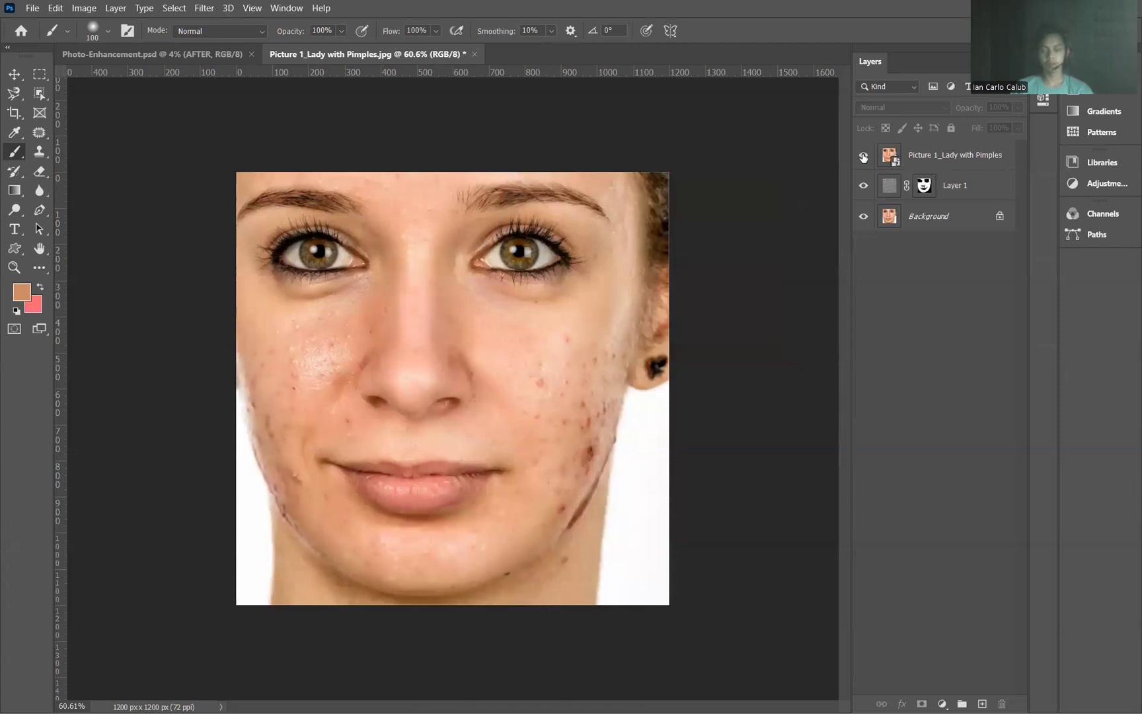
{"action": "left_click", "coordinate": [863, 157]}
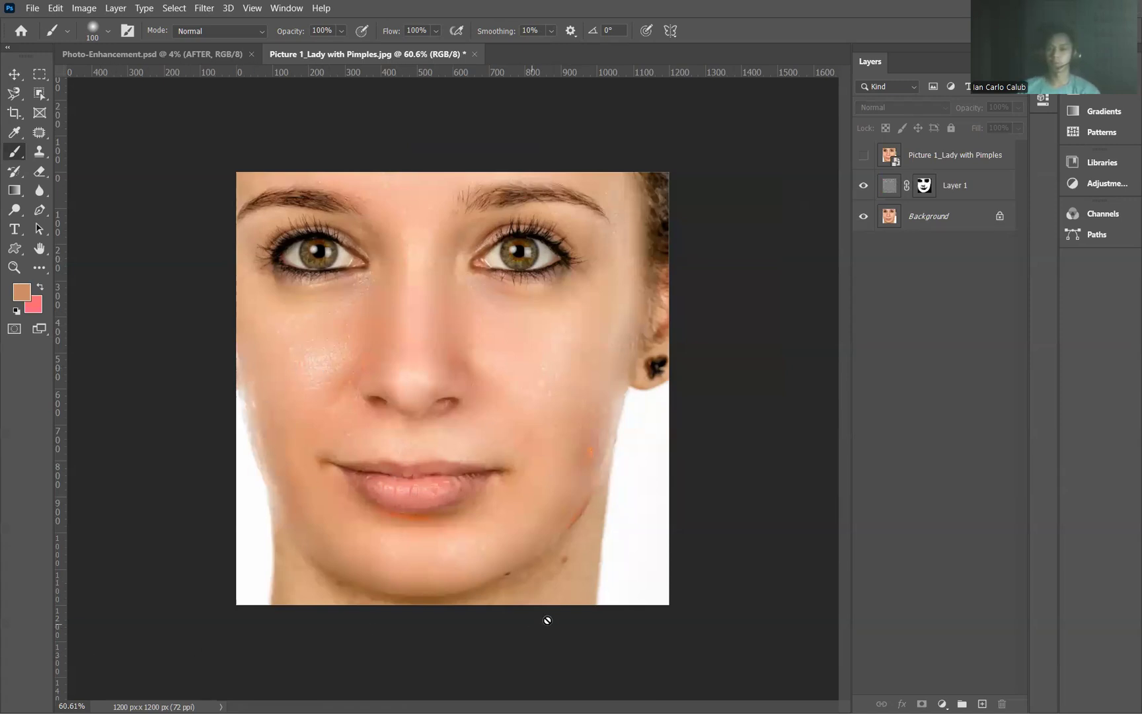
{"action": "left_click", "coordinate": [860, 158]}
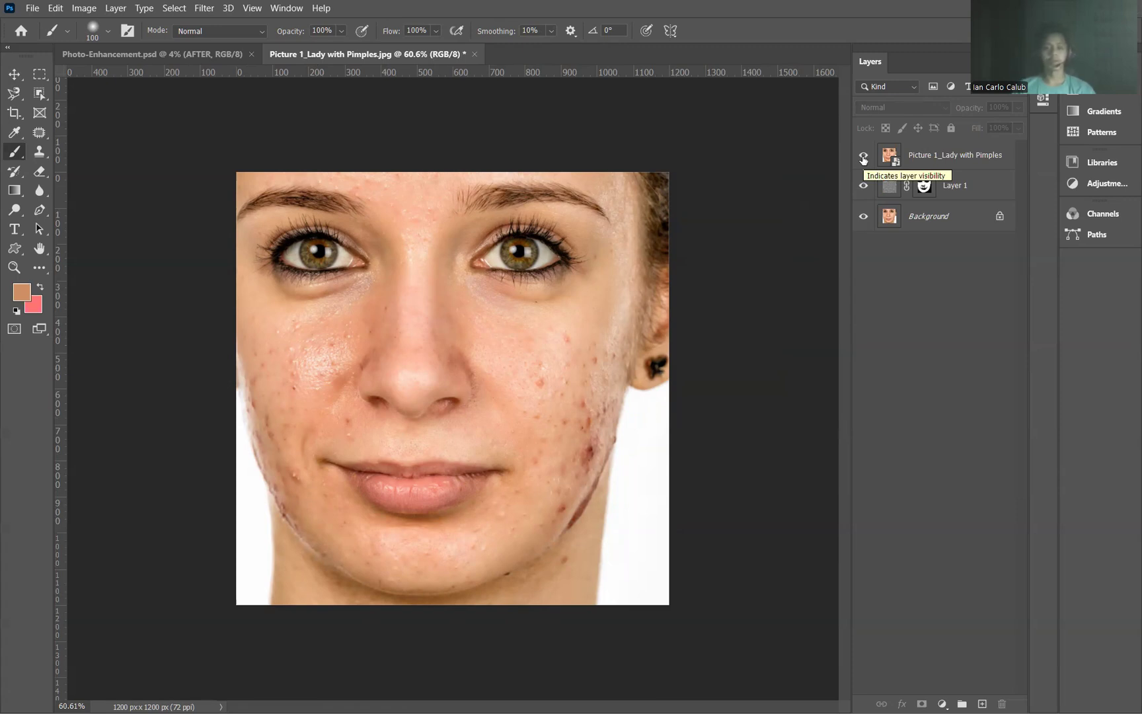
{"action": "left_click", "coordinate": [863, 156]}
{"action": "left_click", "coordinate": [863, 156]}
{"action": "left_click", "coordinate": [863, 156]}
{"action": "left_click", "coordinate": [863, 157]}
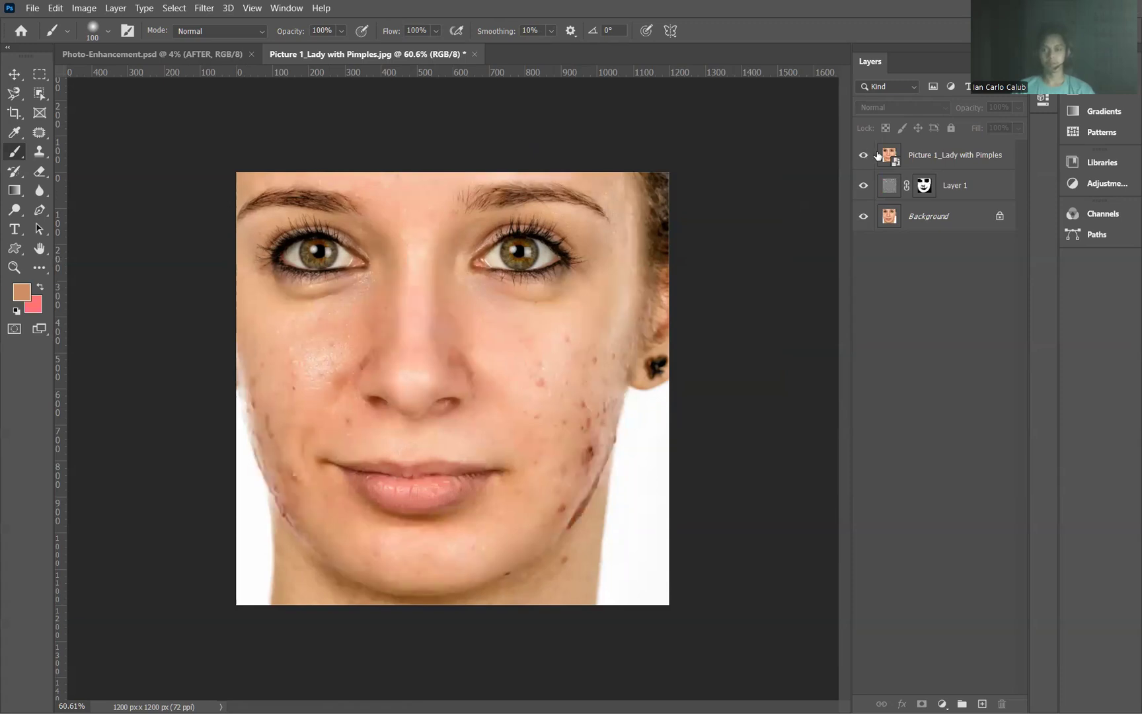